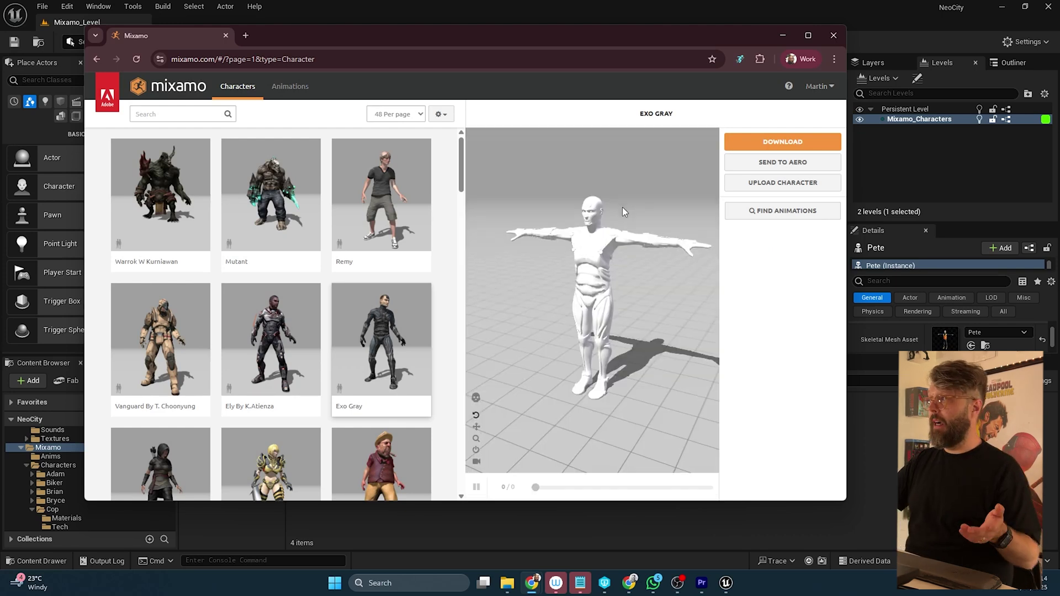
Download the Exo Gray character from Mixamo as FBX Binary in T-pose and switch back to Unreal Editor.
left_click(729, 142)
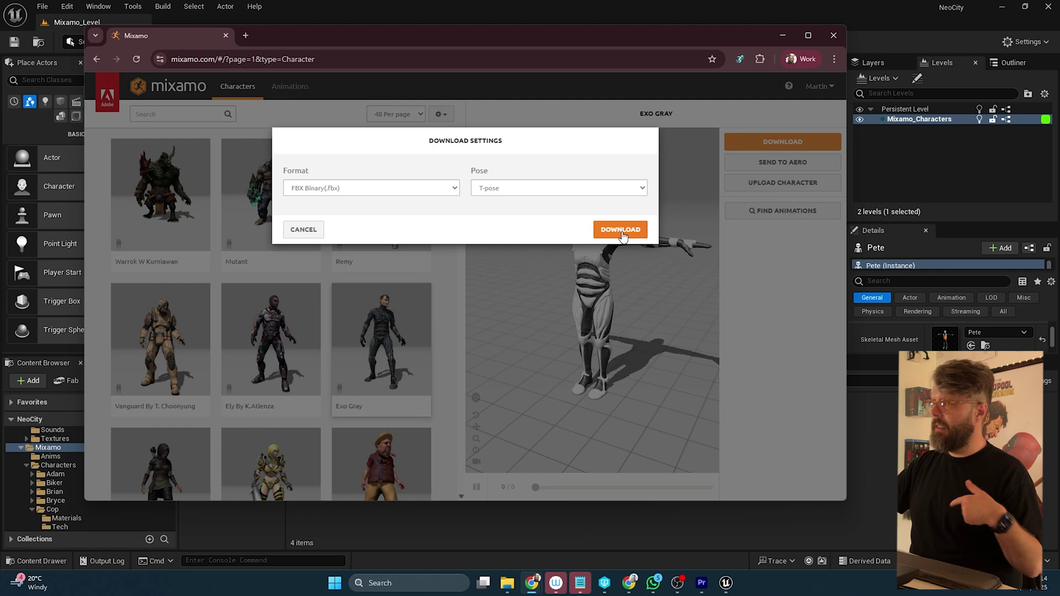
left_click(622, 231)
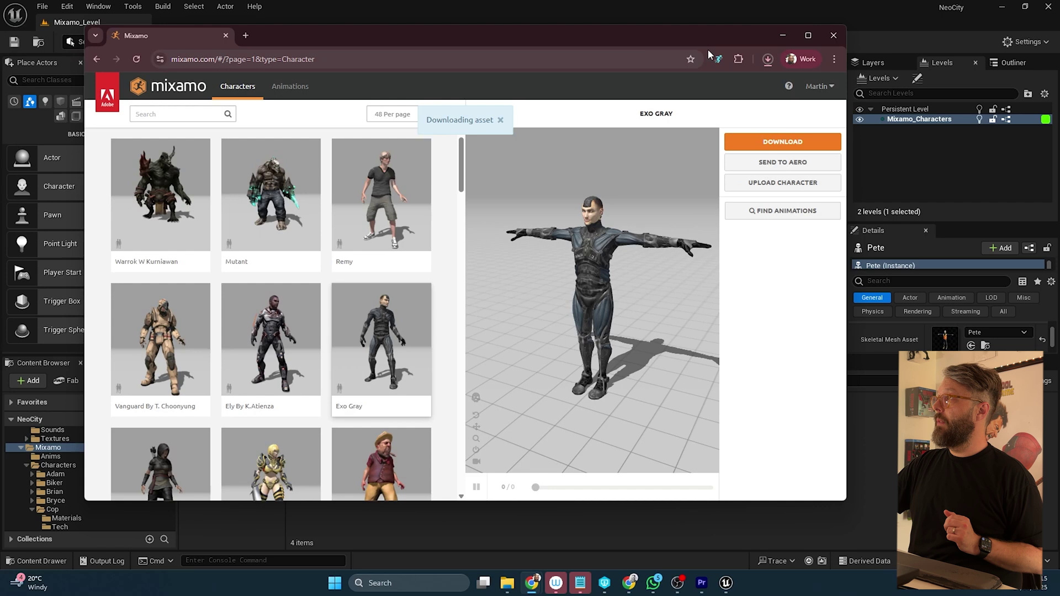
left_click(782, 38)
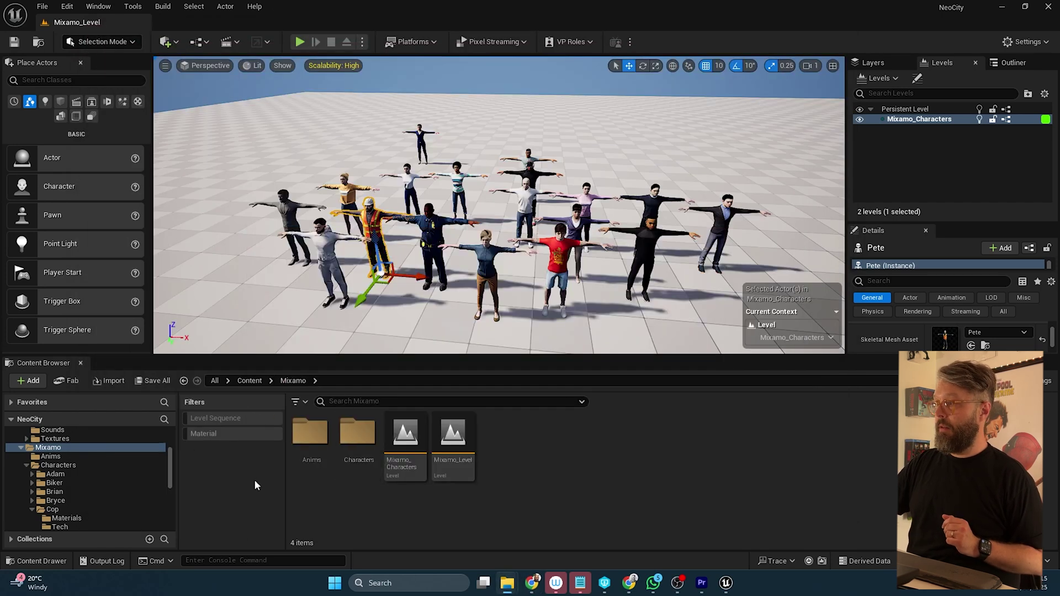
Create a folder named Exogray inside the Mixamo project's Characters folder.
double_click(343, 437)
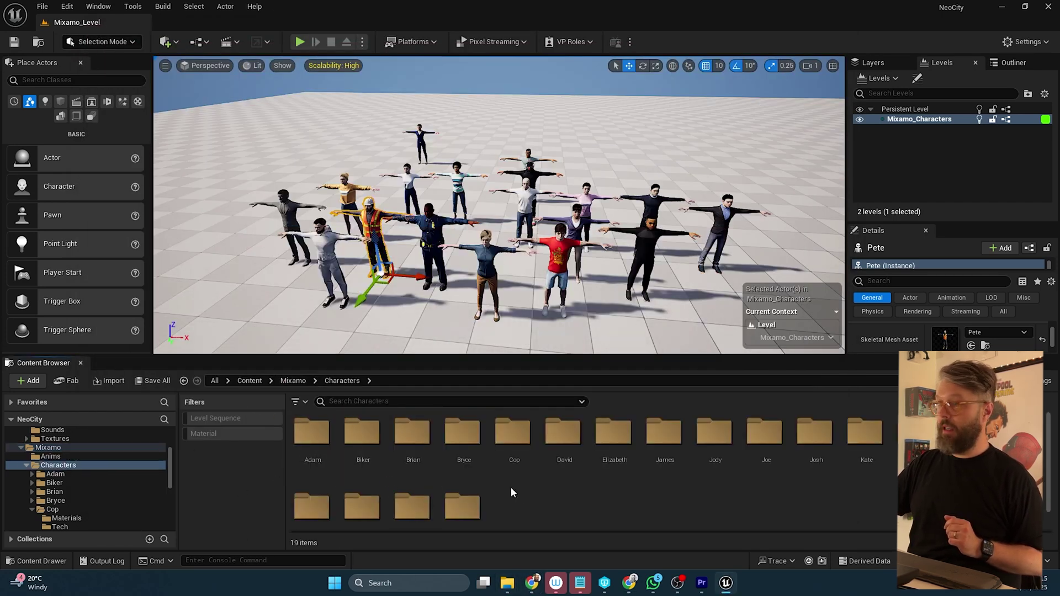
right_click(551, 508)
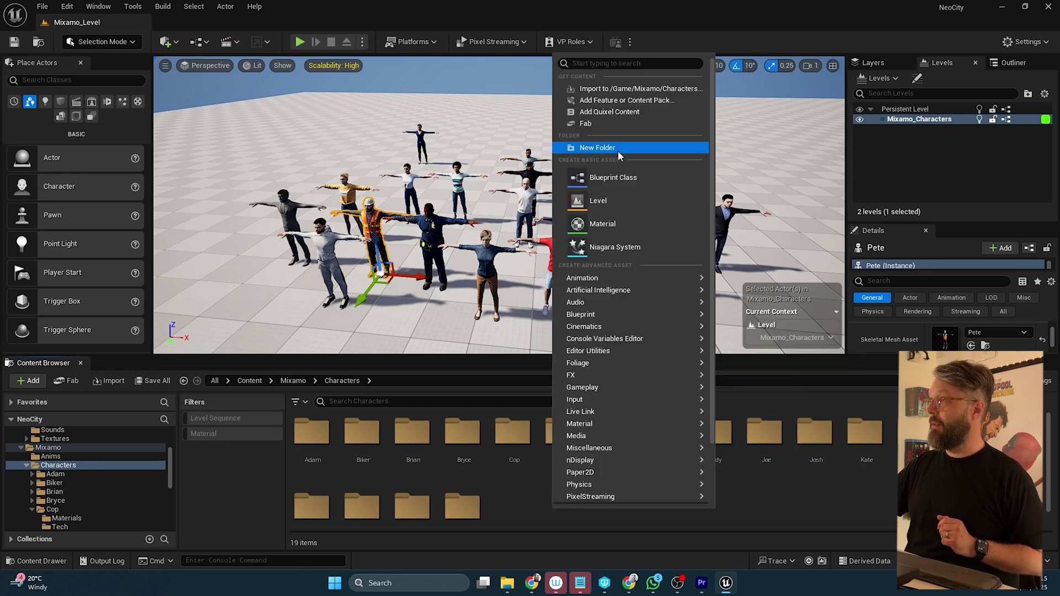
left_click(597, 145)
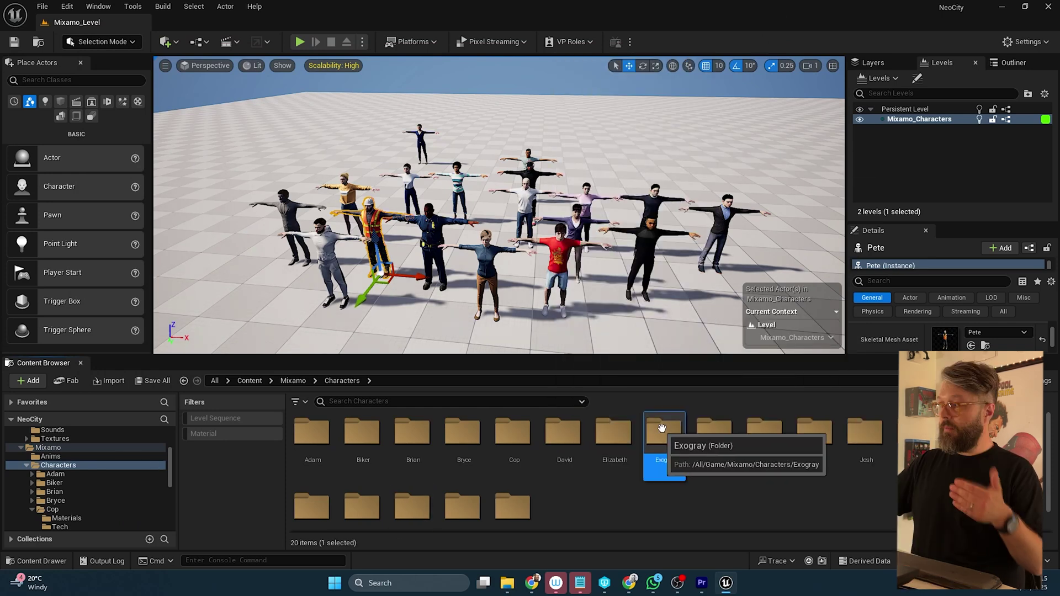
Import the downloaded Exo Gray FBX into the Exogray folder as a skeletal mesh with no existing skeleton, creating new materials.
double_click(664, 430)
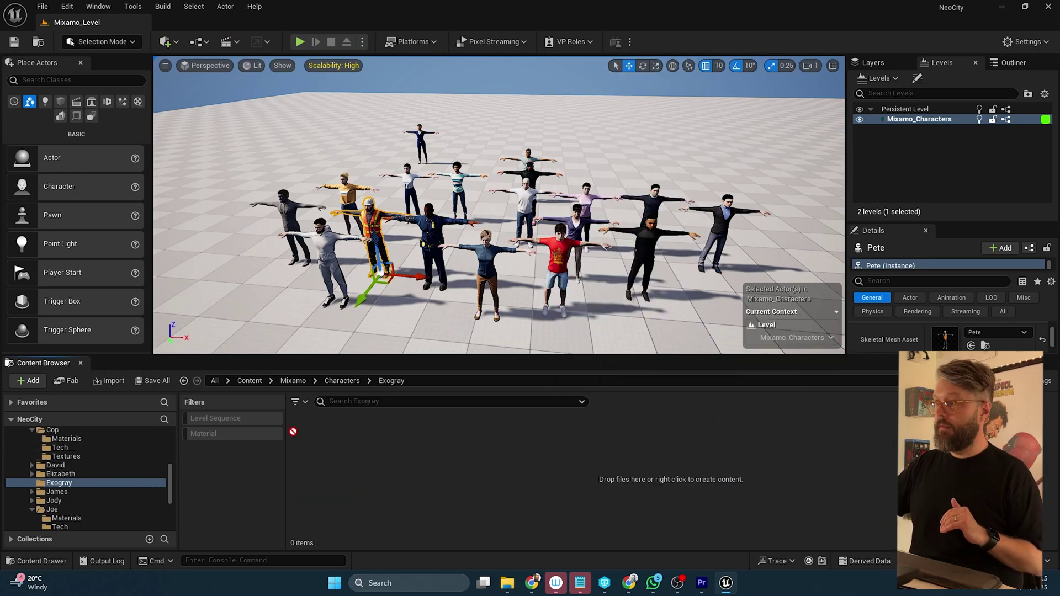
left_click_drag(293, 431, 376, 466)
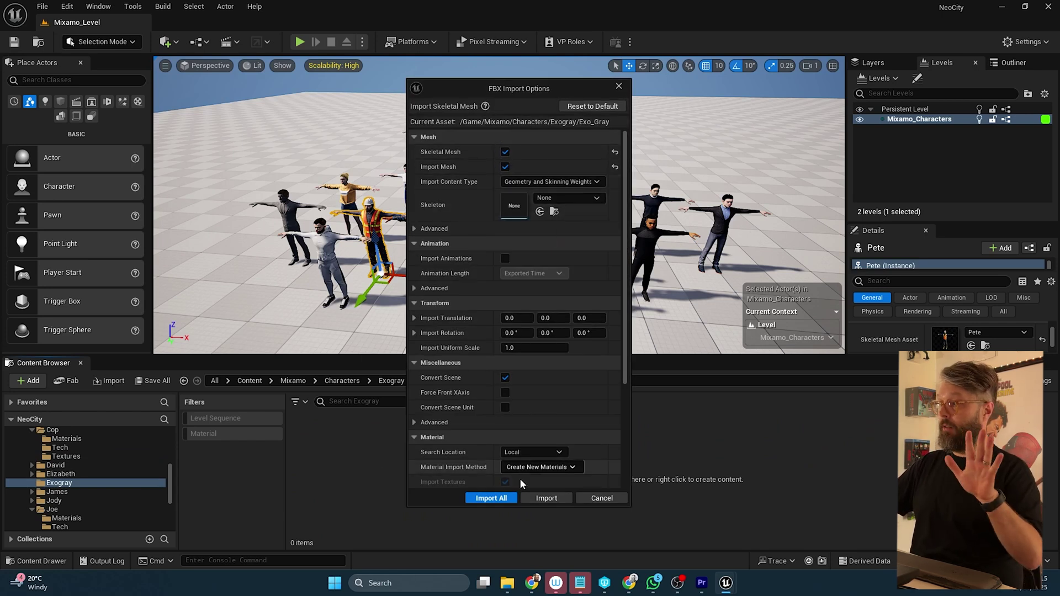
left_click(540, 499)
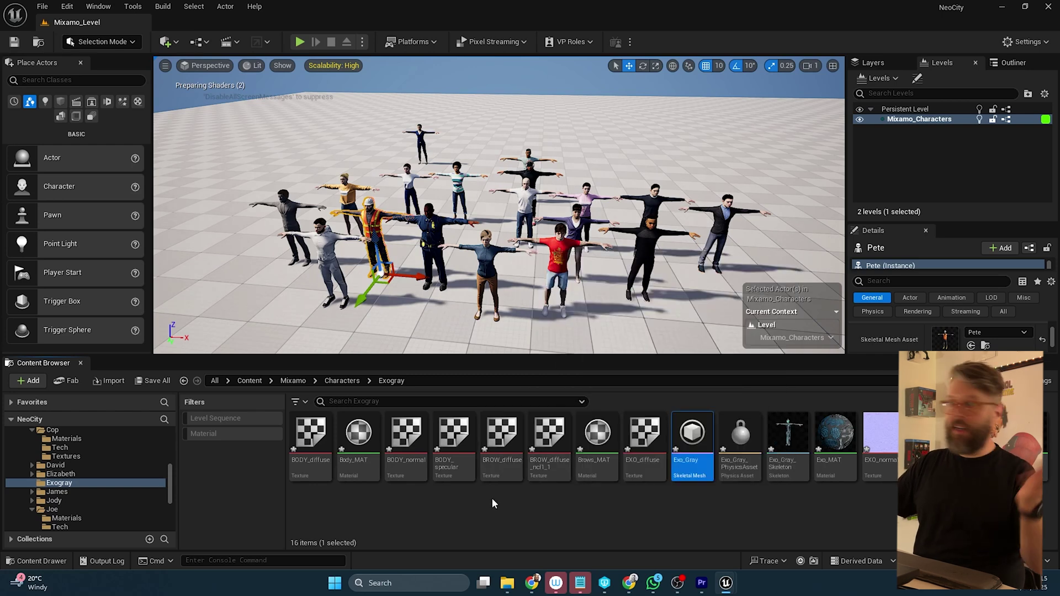
Switch to Mixamo in the browser and apply the Shoved Reaction With Spin animation to Exo Gray.
mouse_move(531, 584)
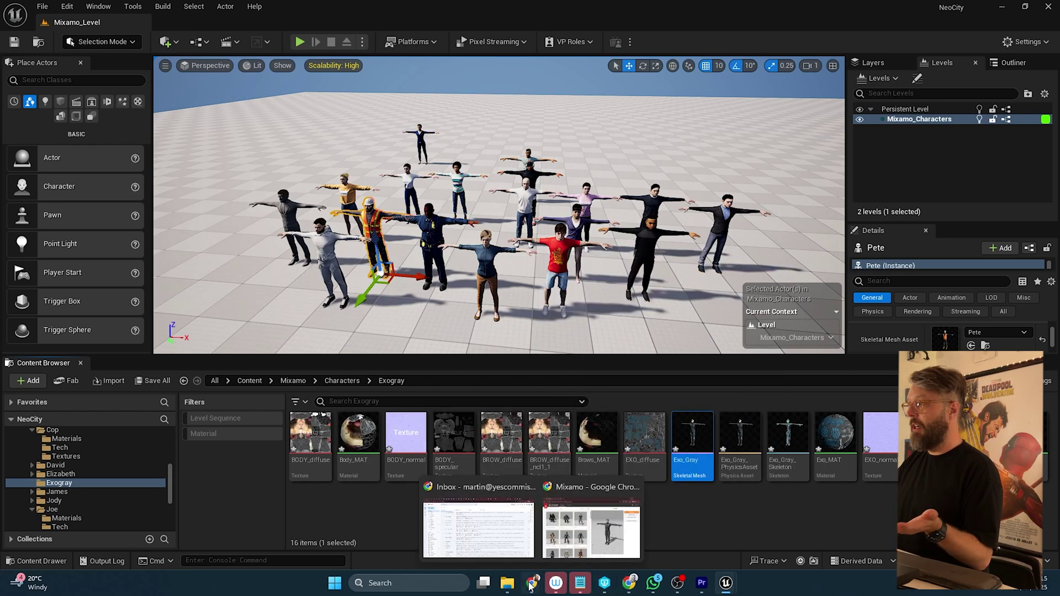
left_click(546, 541)
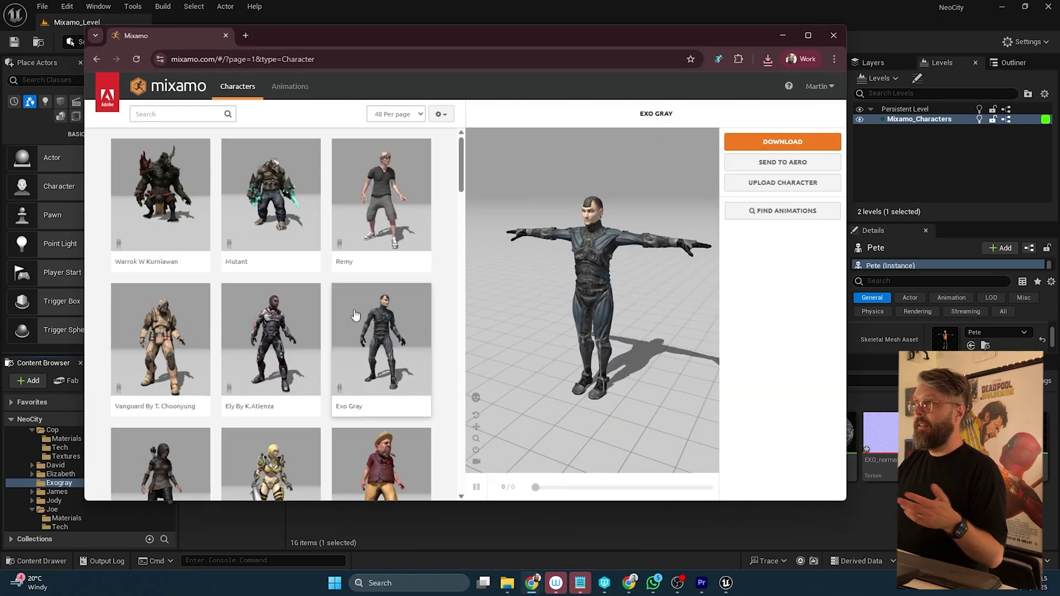
left_click(292, 87)
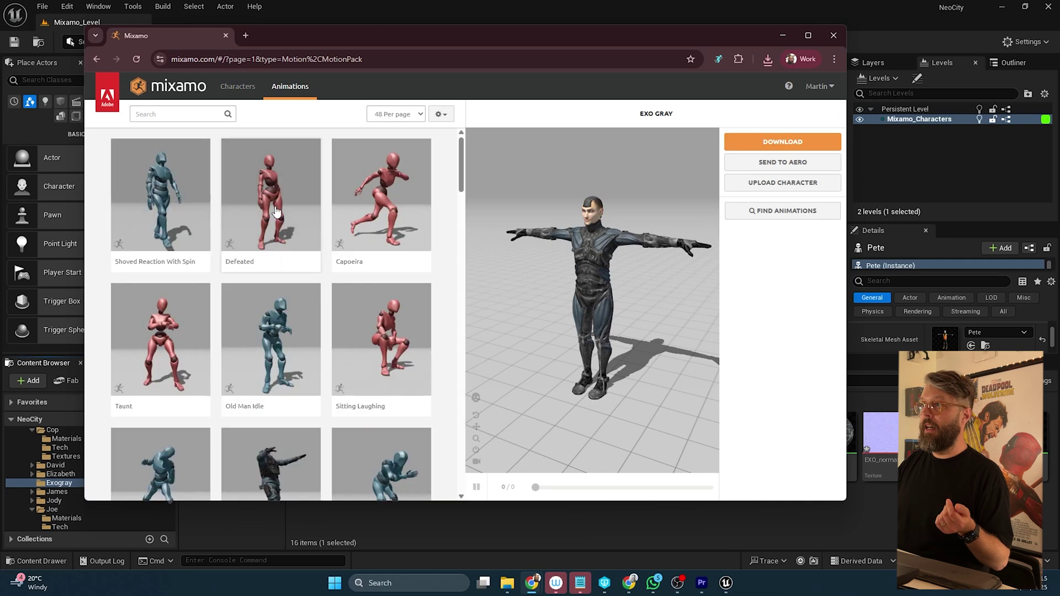
left_click(176, 210)
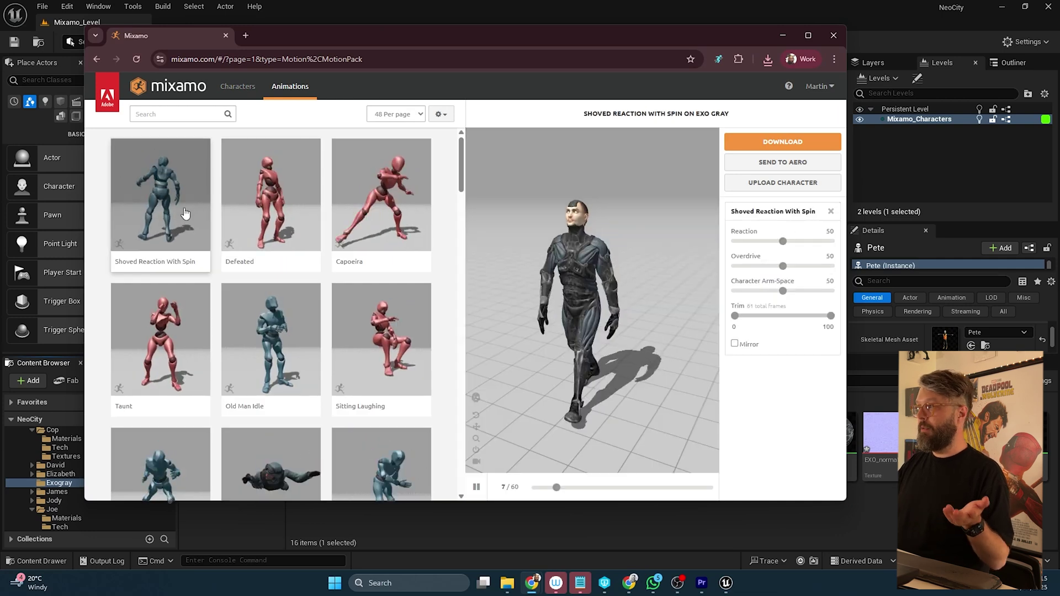
Download the Shoved Reaction With Spin animation as FBX Binary at 24 frames per second, without skin.
left_click(772, 143)
left_click(395, 231)
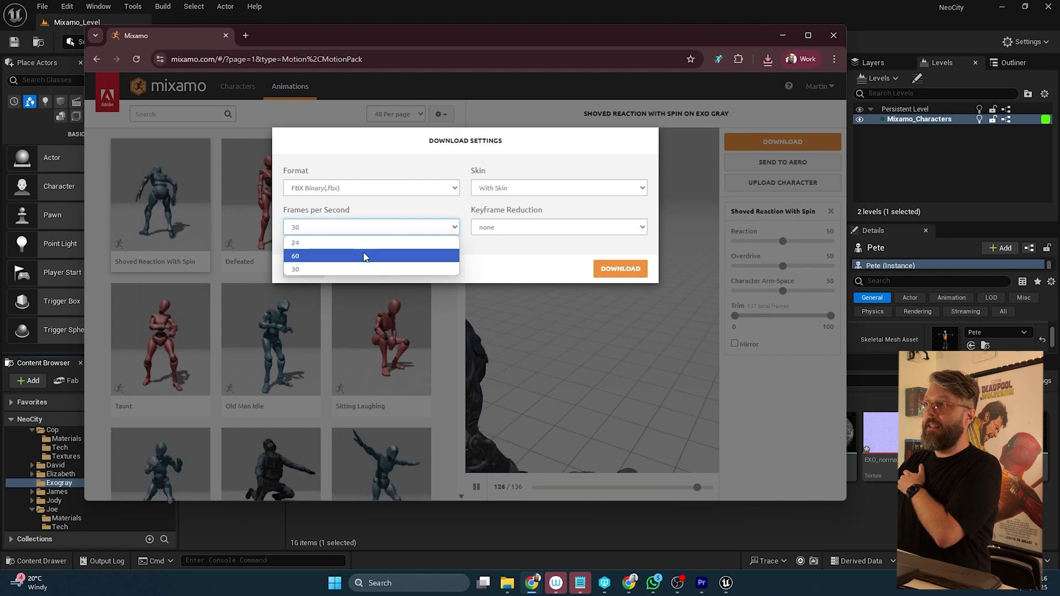
left_click(359, 244)
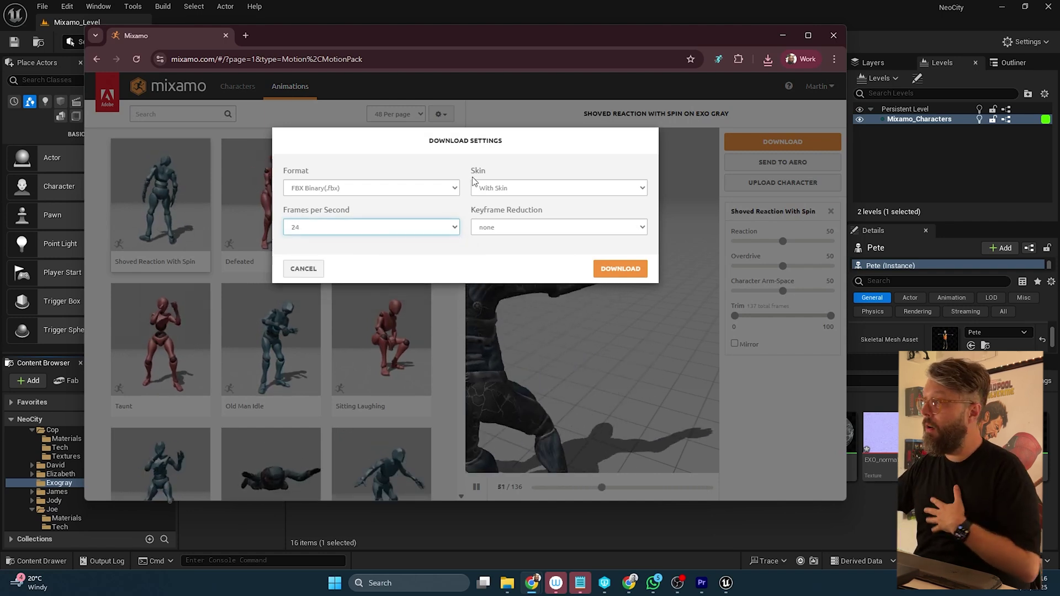
left_click(511, 189)
left_click(511, 218)
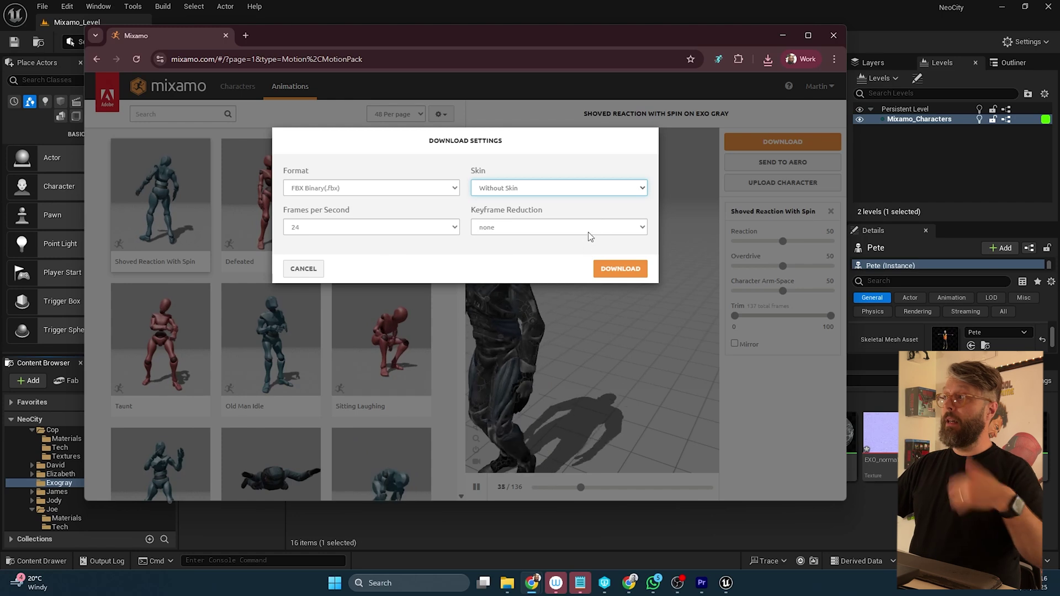
left_click(619, 271)
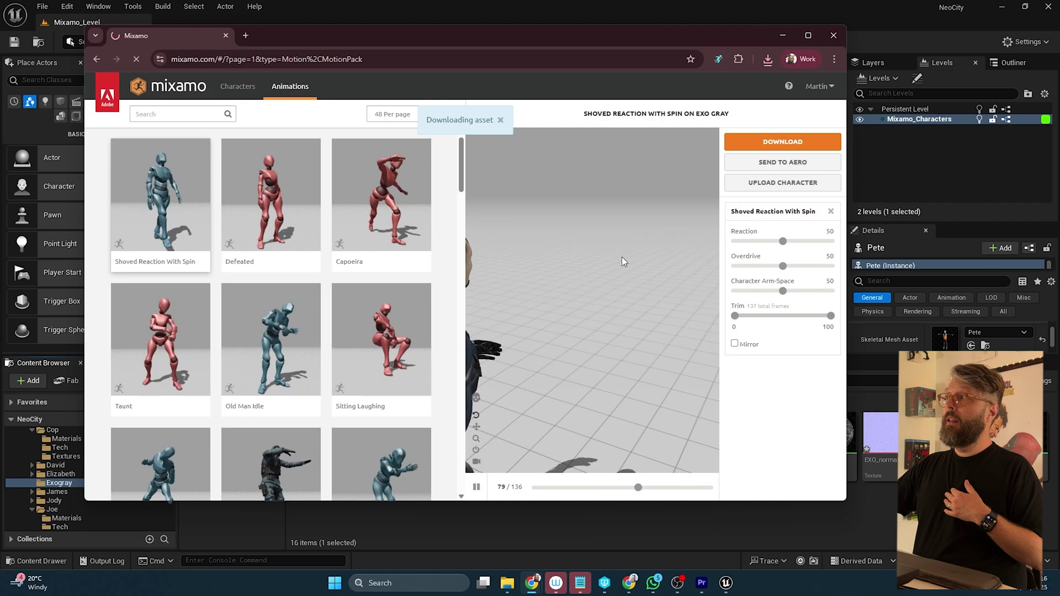
Import the downloaded animation FBX into Unreal Editor's Exogray folder using Exo_Gray_Skeleton.
left_click(768, 58)
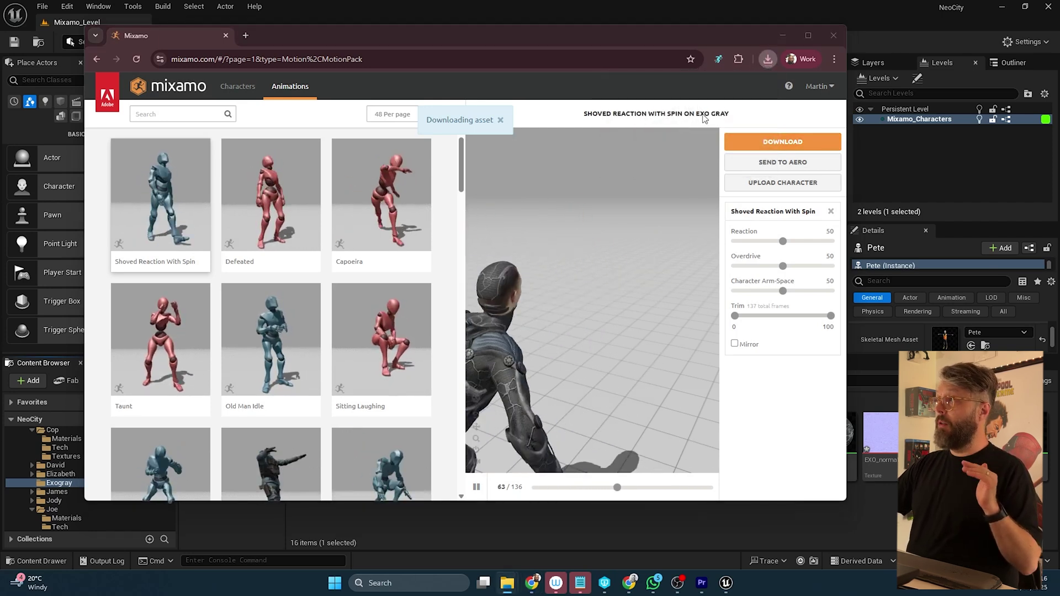
left_click(783, 35)
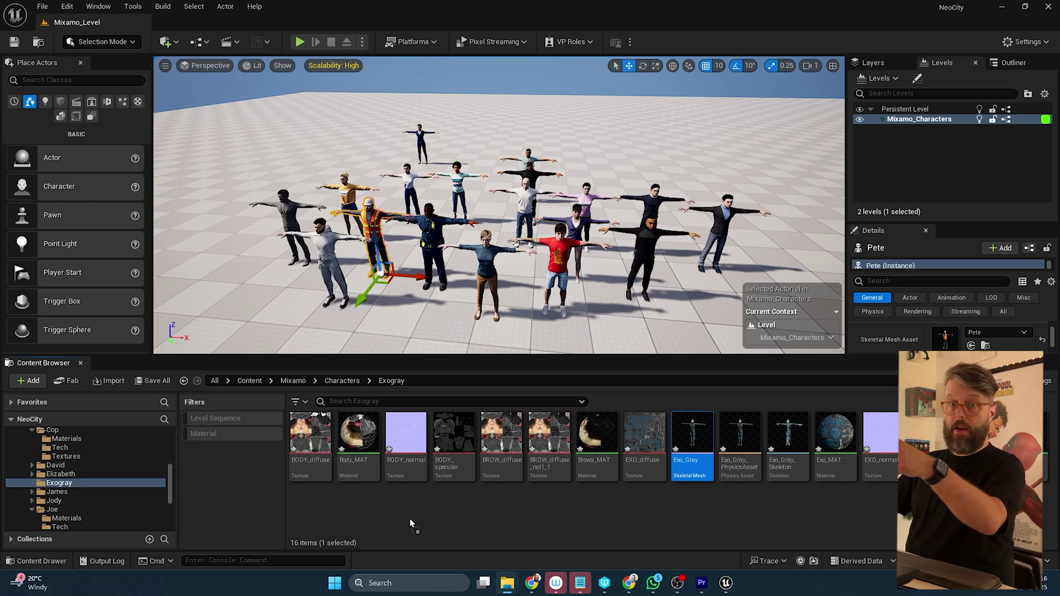
left_click_drag(403, 516, 400, 514)
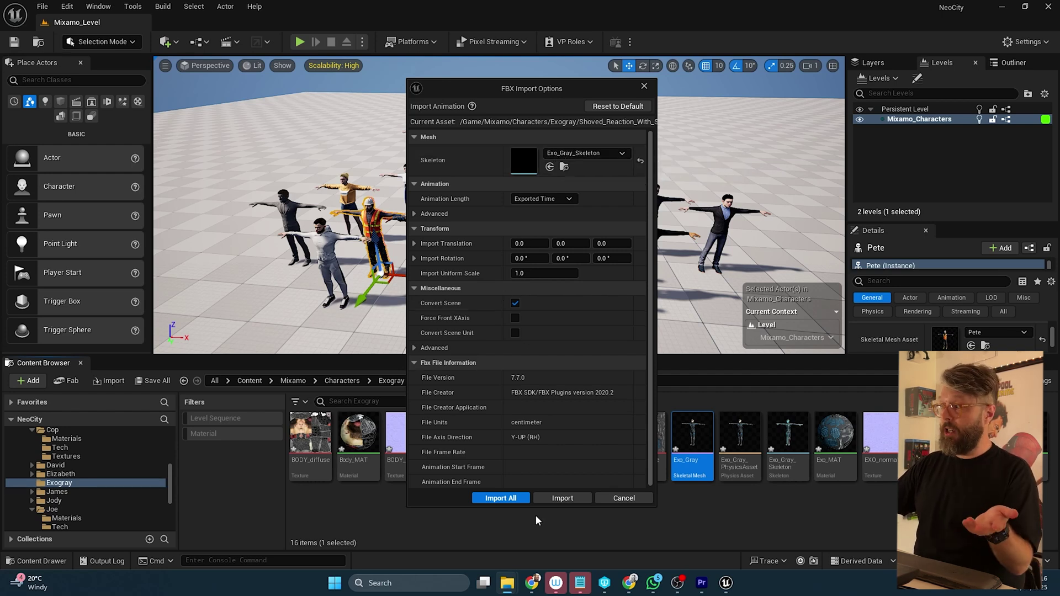
left_click(563, 498)
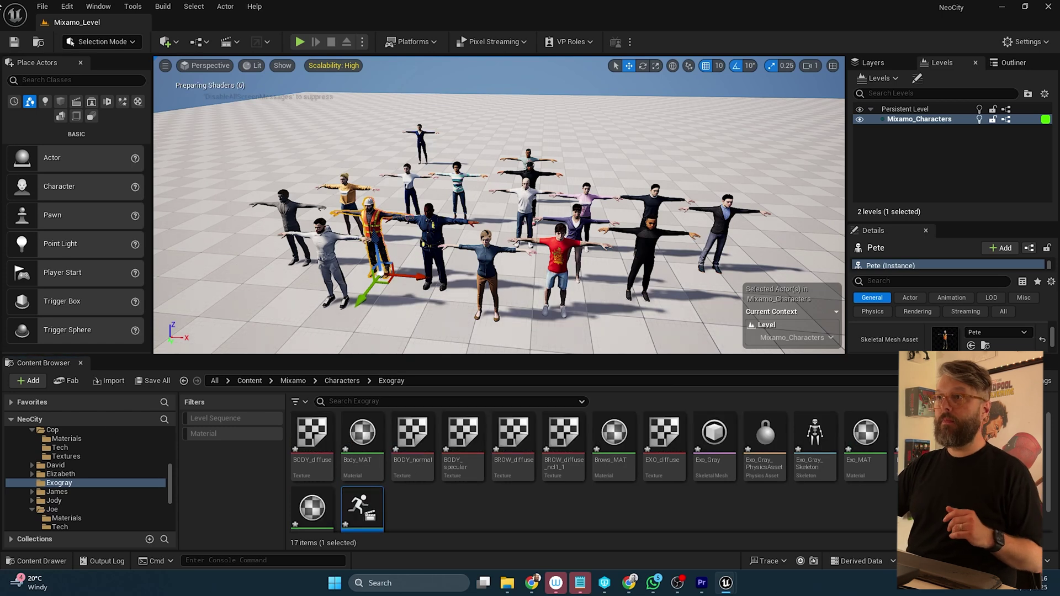
Preview the imported Shoved Reaction With Spin animation in the maximized animation editor and close the editor.
left_click_drag(0, 77, 685, 76)
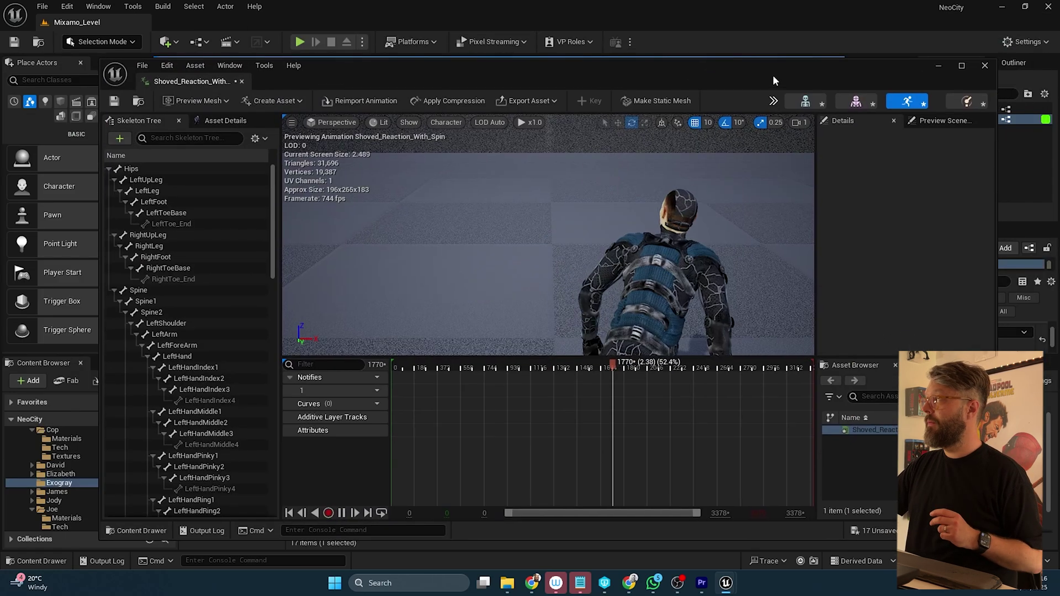
double_click(945, 75)
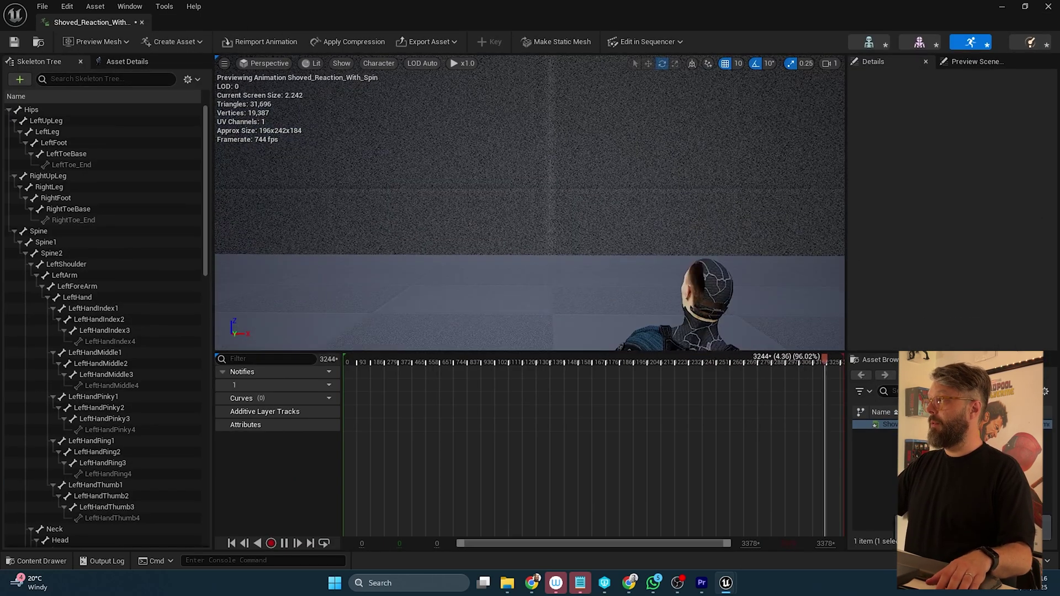
left_click_drag(608, 260, 507, 235, "alt")
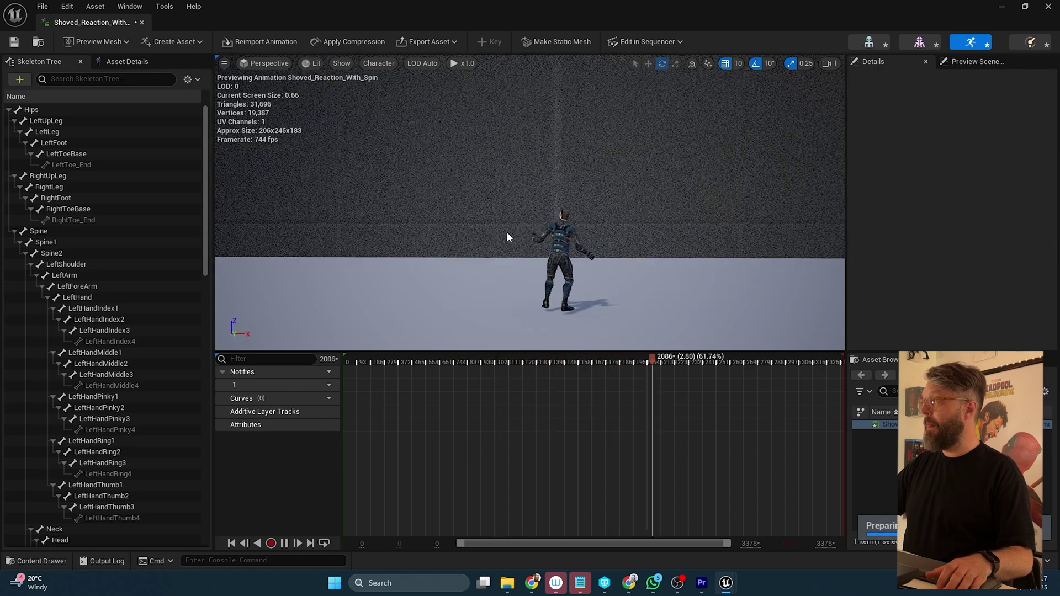
left_click(1049, 7)
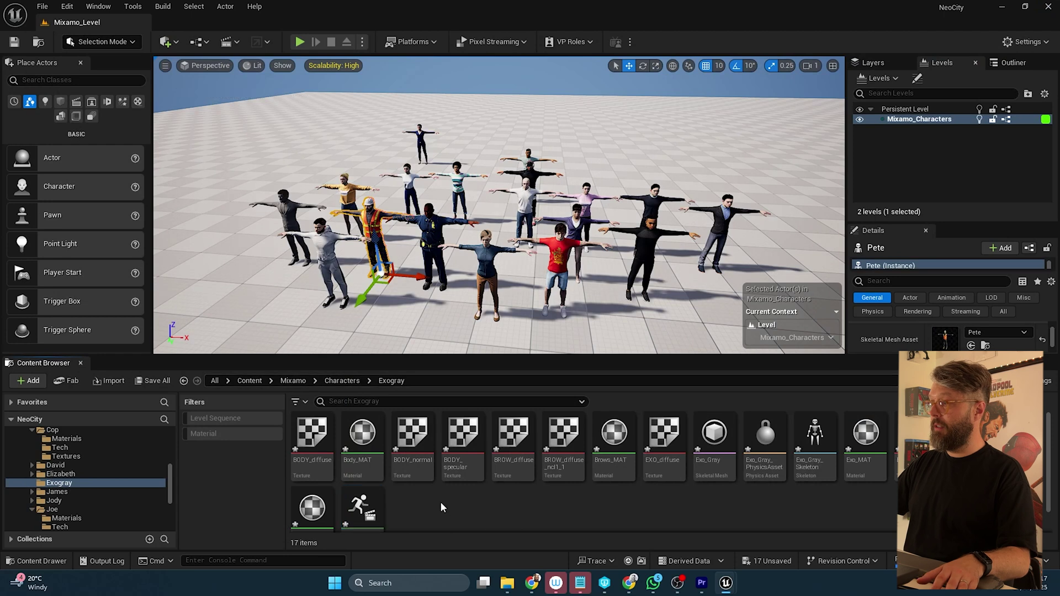
Create a Level Sequence named ExoGrayTest in the Exogray folder and open it in Sequencer.
right_click(427, 518)
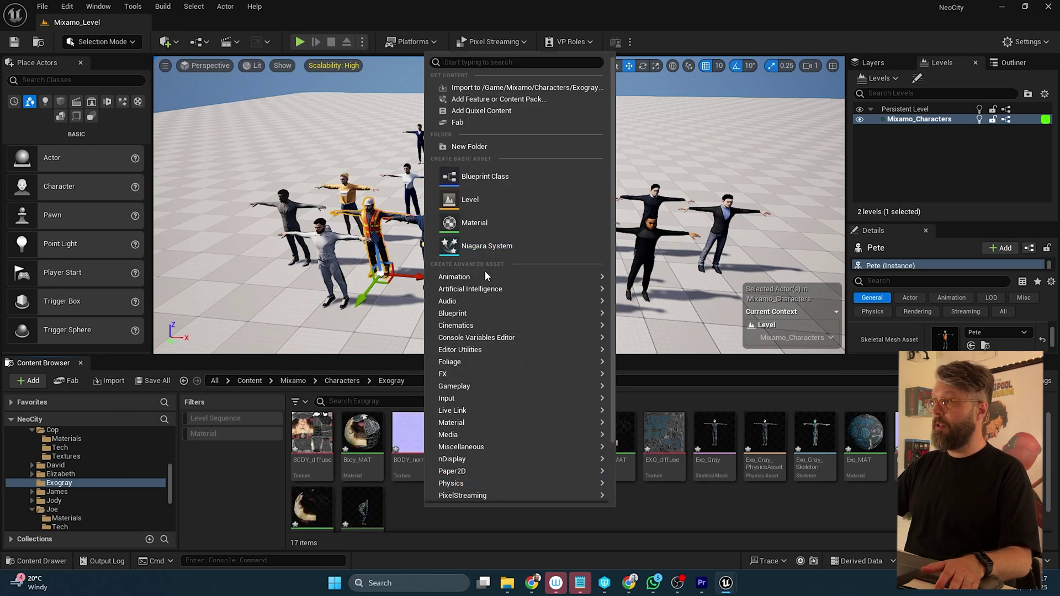
mouse_move(474, 326)
left_click(672, 359)
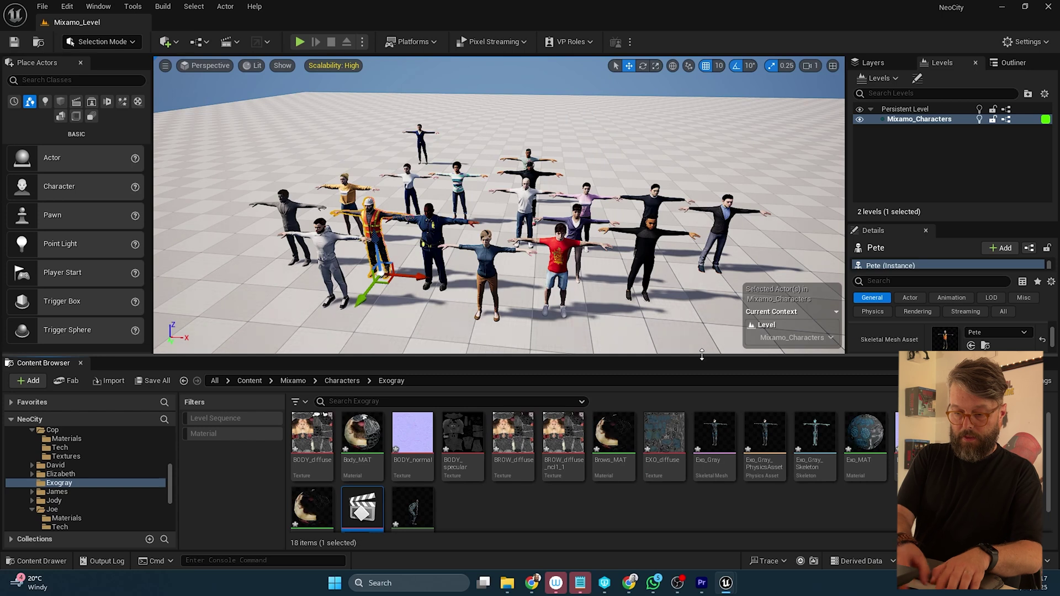
key("Return")
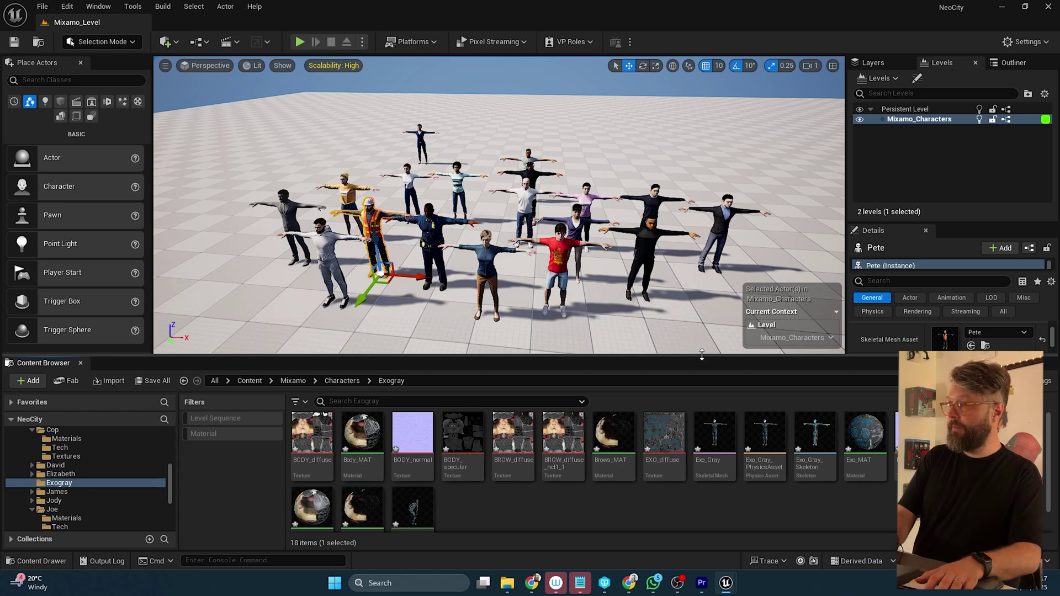
scroll(538, 251, "down", 3)
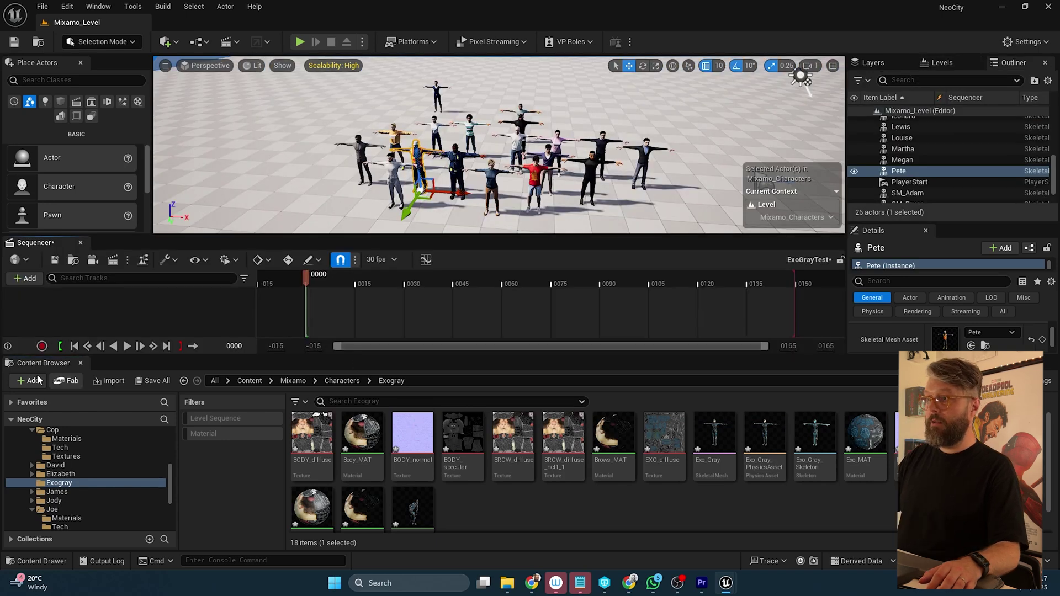
Undock the Content Browser into a floating window so that Sequencer and the Exogray assets are both accessible.
left_click_drag(34, 363, 120, 363)
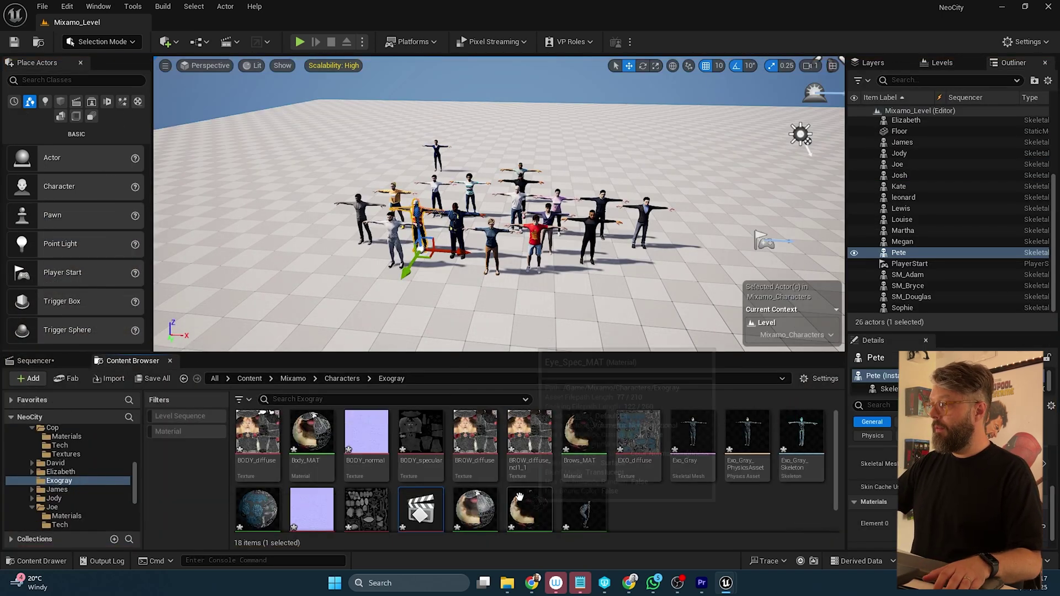
scroll(479, 497, "down", 1)
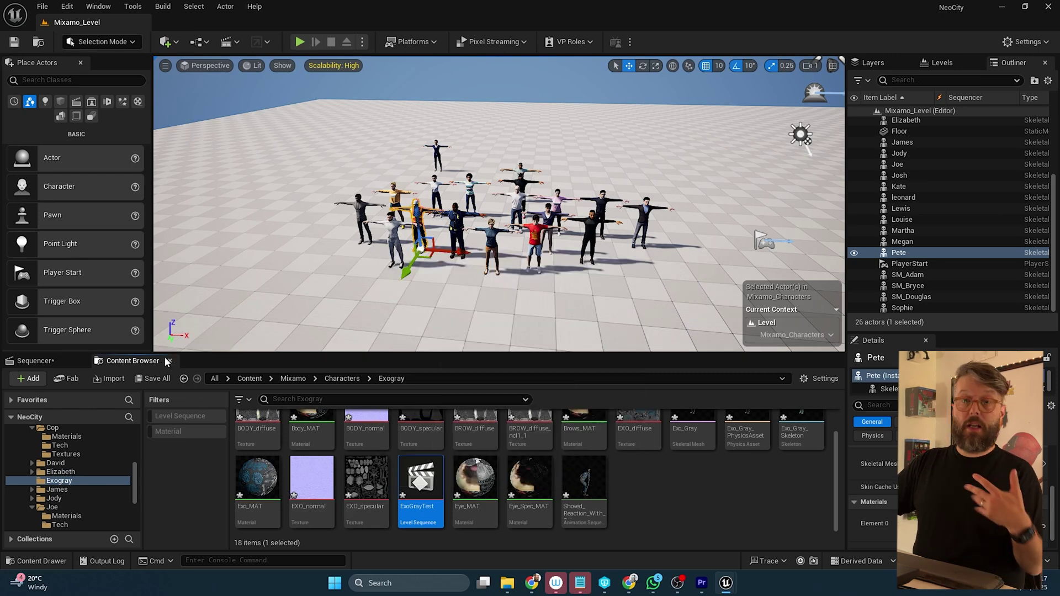
left_click_drag(121, 368, 715, 13)
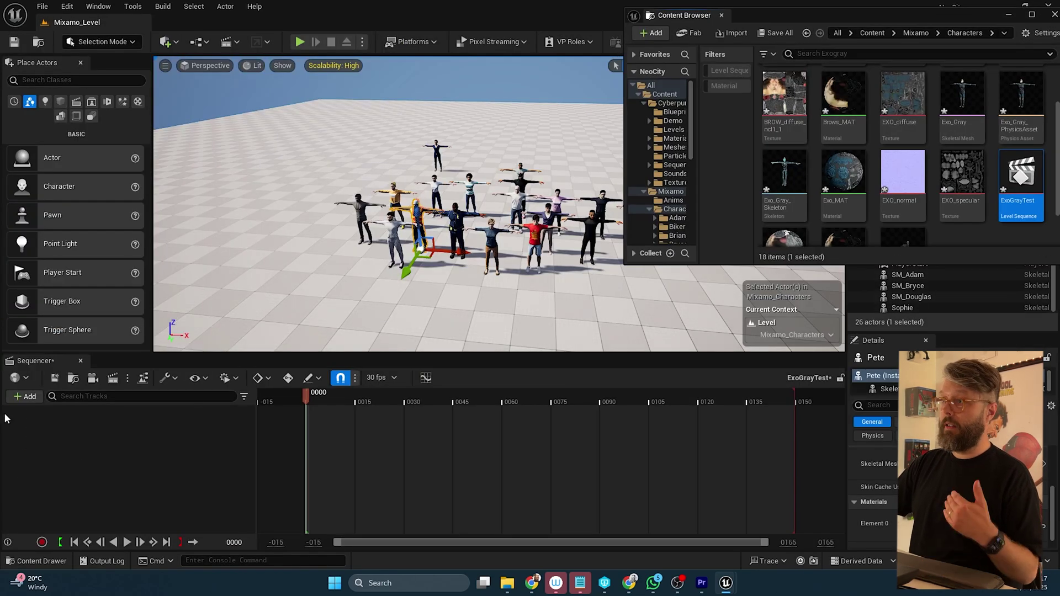
Add the Exo_Gray skeletal mesh to the ExoGrayTest sequence as a spawned character.
left_click_drag(962, 99, 61, 432)
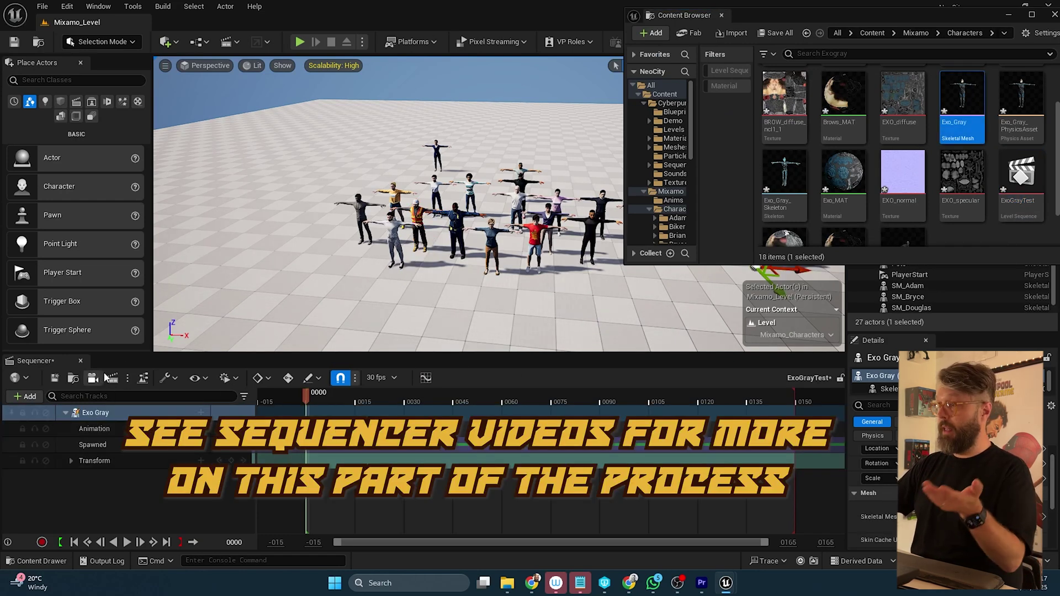
left_click(223, 433)
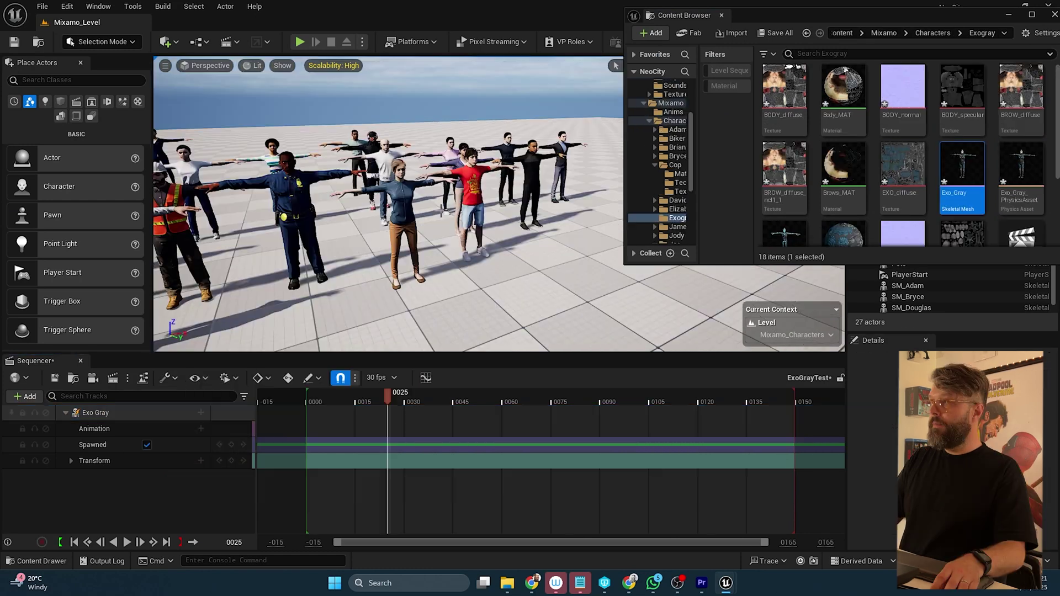
right_click_drag(386, 193, 463, 213)
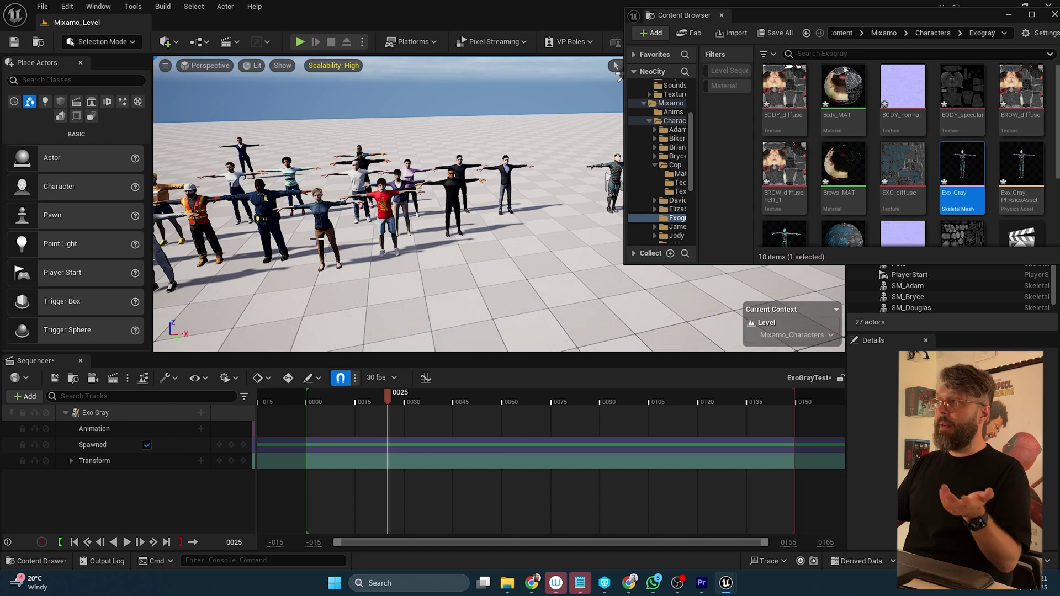
Add the SM_Adam skeletal mesh from the Adam folder to the ExoGrayTest sequence as a spawned character.
left_click_drag(694, 128, 683, 135)
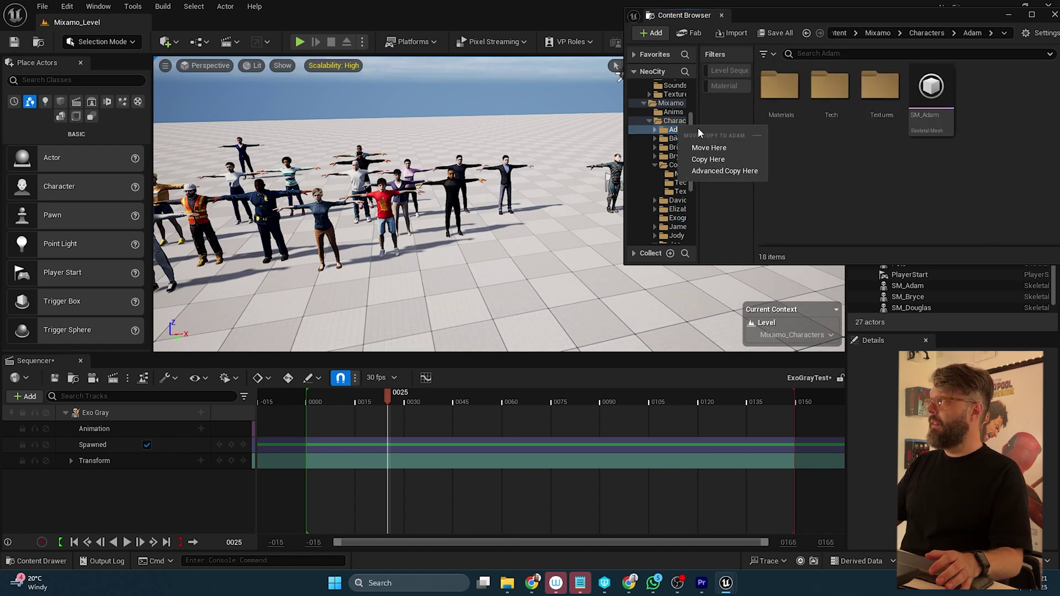
left_click(668, 227)
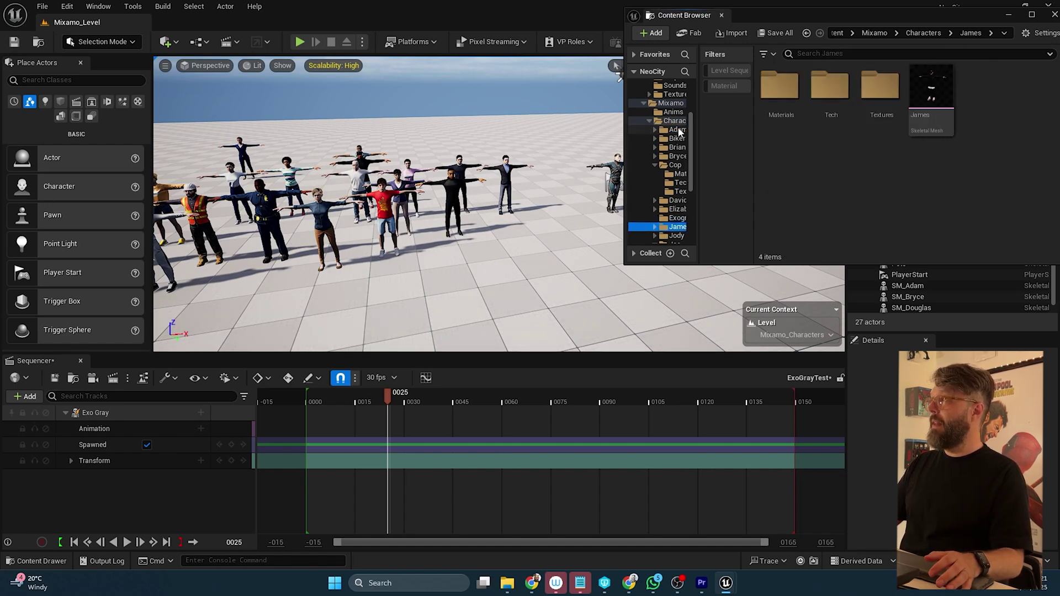
left_click_drag(931, 88, 140, 489)
right_click_drag(535, 195, 568, 200)
key("w")
left_click_drag(540, 194, 478, 199)
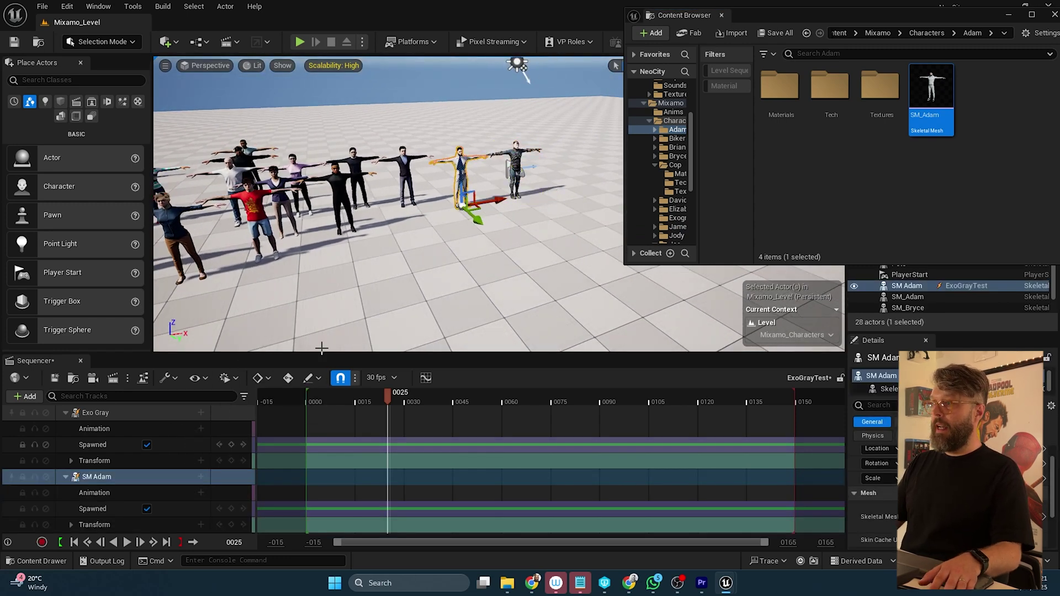
Review the animations available for SM Adam and add Shoved_Reaction_With_Spin to Exo Gray's animation track.
left_click(201, 493)
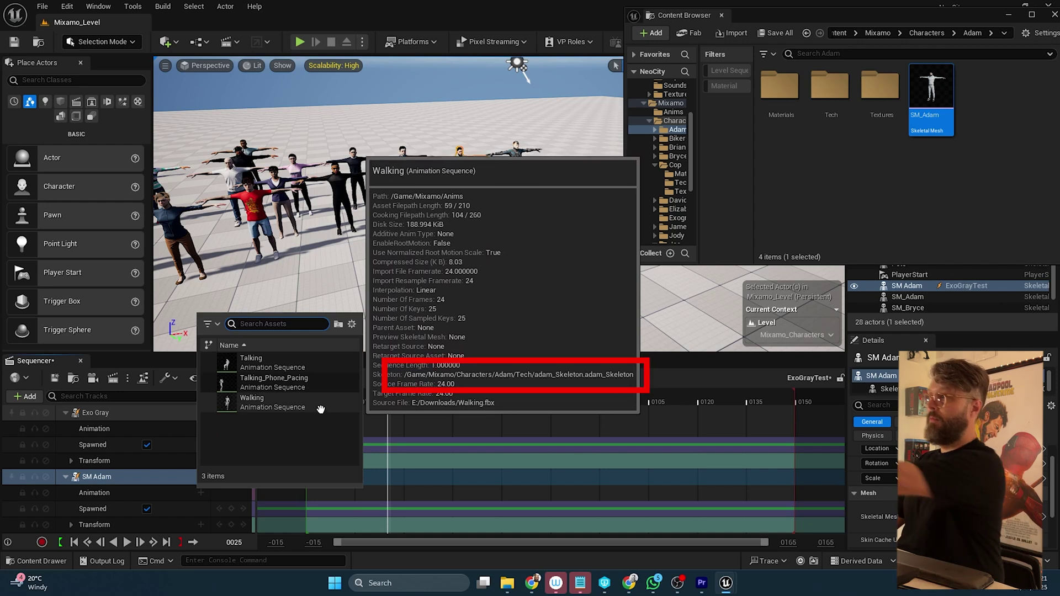
mouse_move(324, 407)
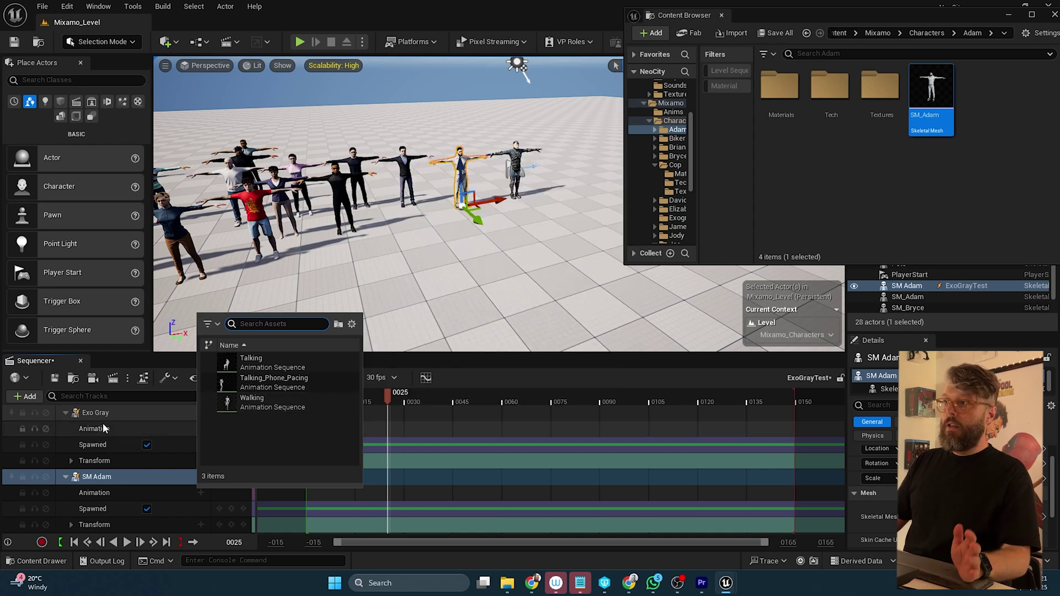
double_click(111, 413)
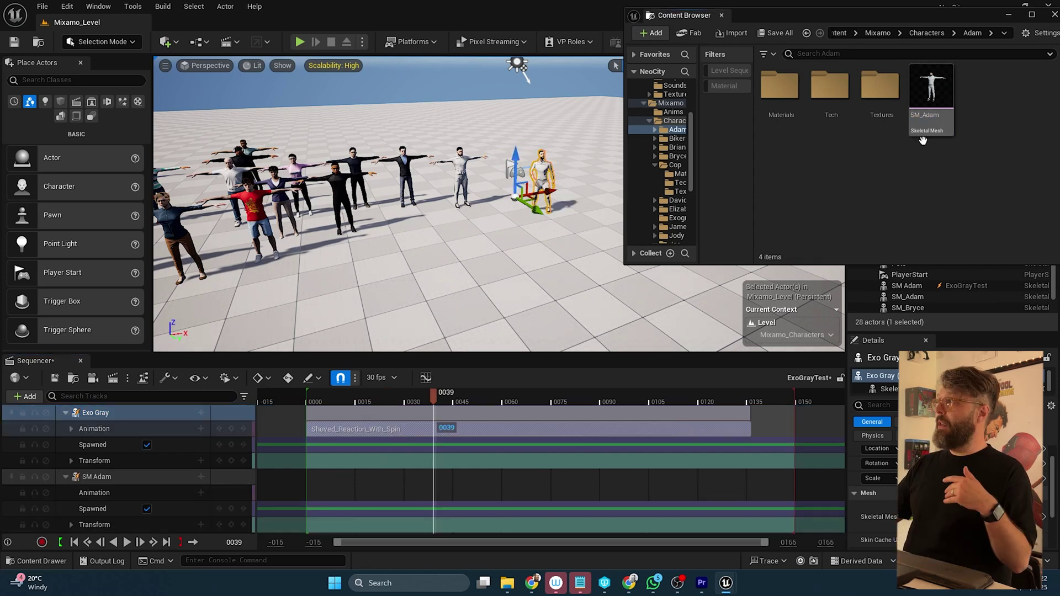
Import the Shoved Reaction With Spin FBX into the Mixamo Anims folder using adam_Skeleton as its skeleton.
left_click(689, 128)
scroll(688, 131, "up", 3)
left_click(680, 158)
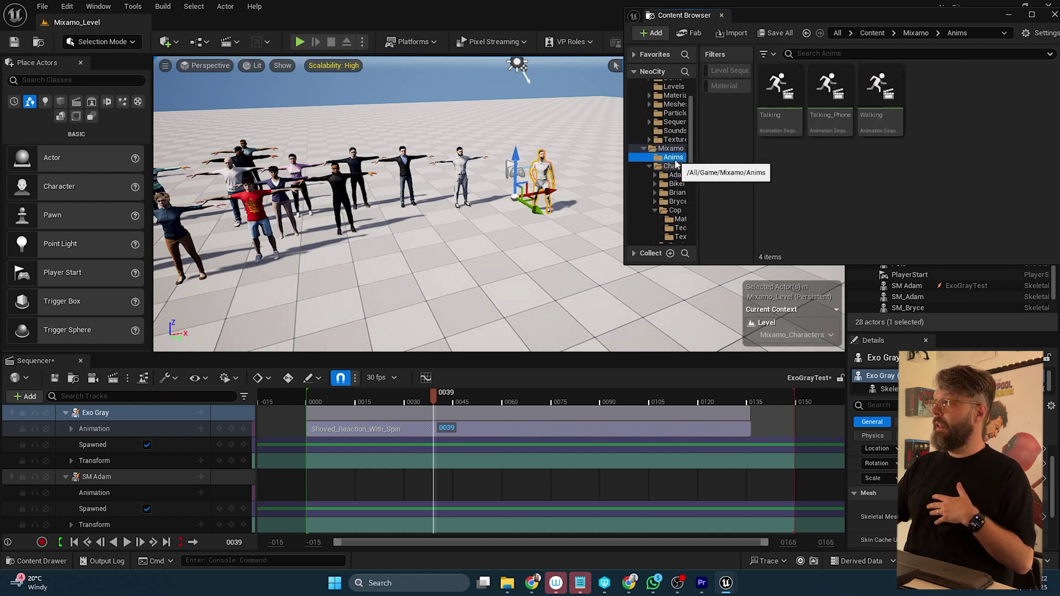
left_click(508, 585)
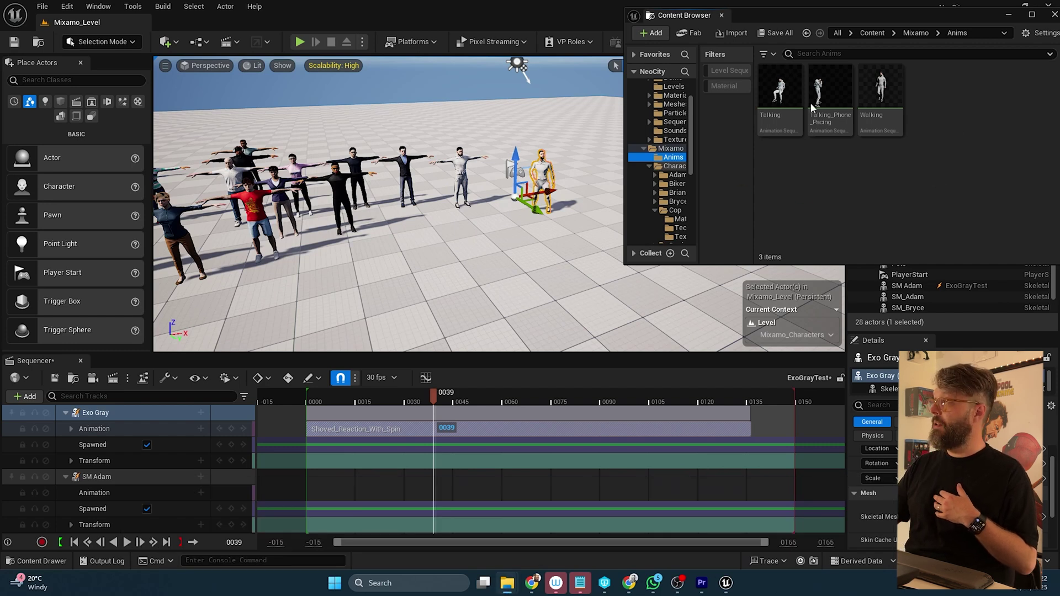
left_click(559, 153)
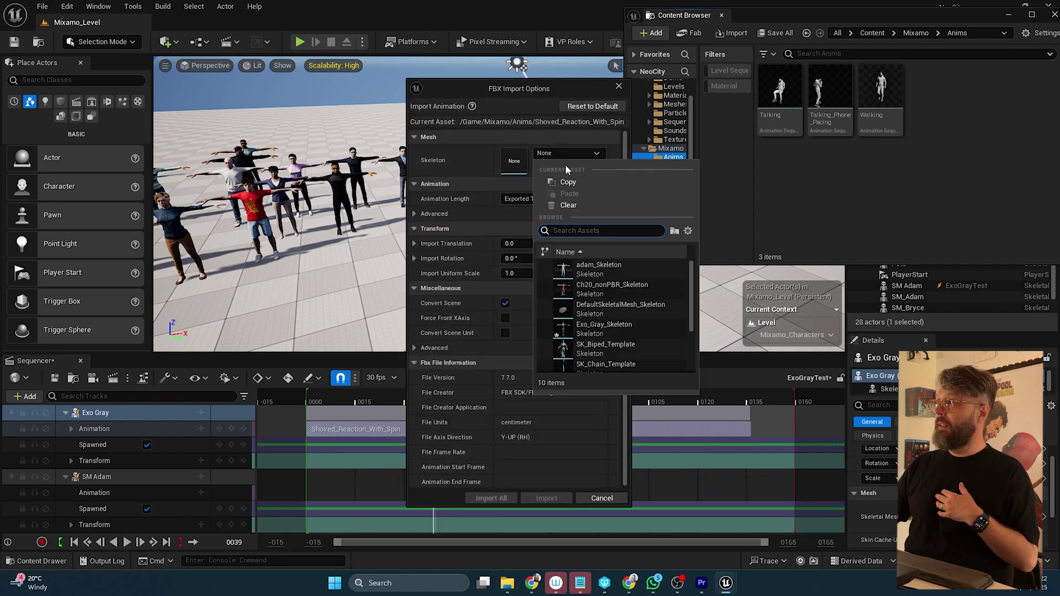
left_click(597, 267)
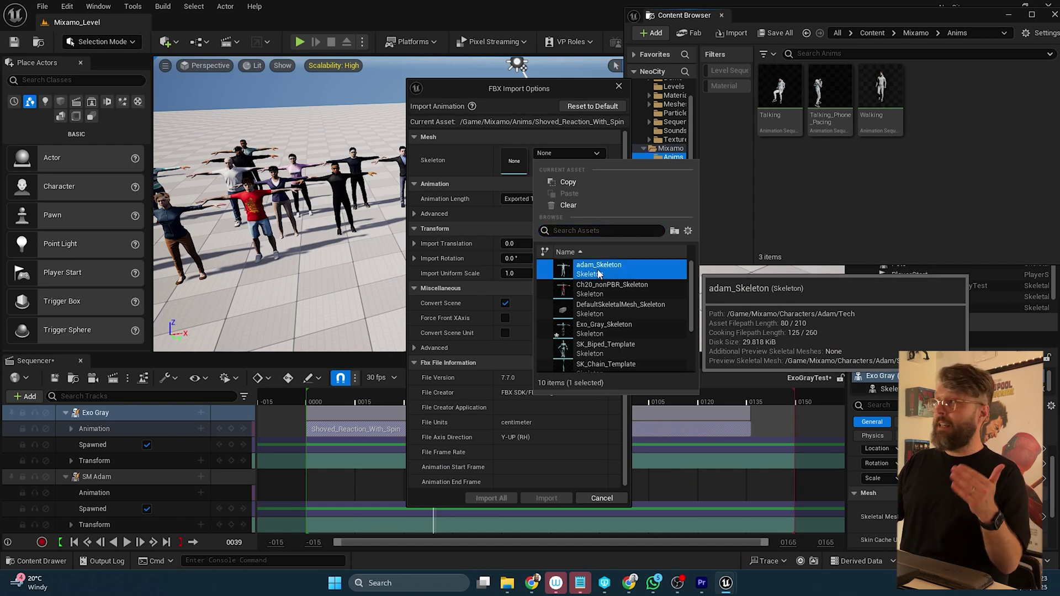
left_click(546, 498)
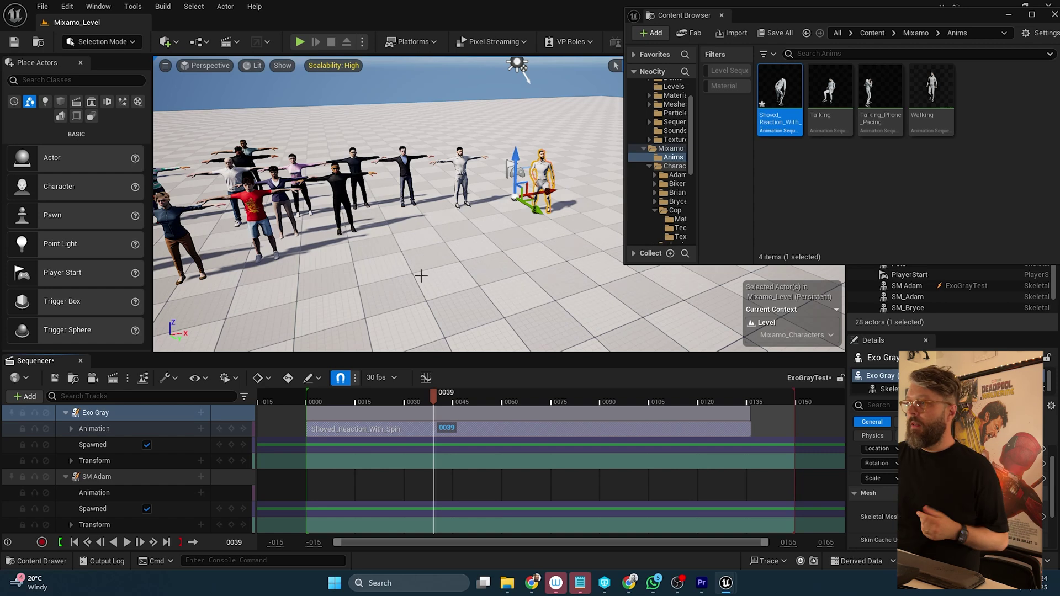
Delete the Exo Gray character from the sequence and review the animations available for SM Adam.
left_click(111, 417)
key("ctrl+z")
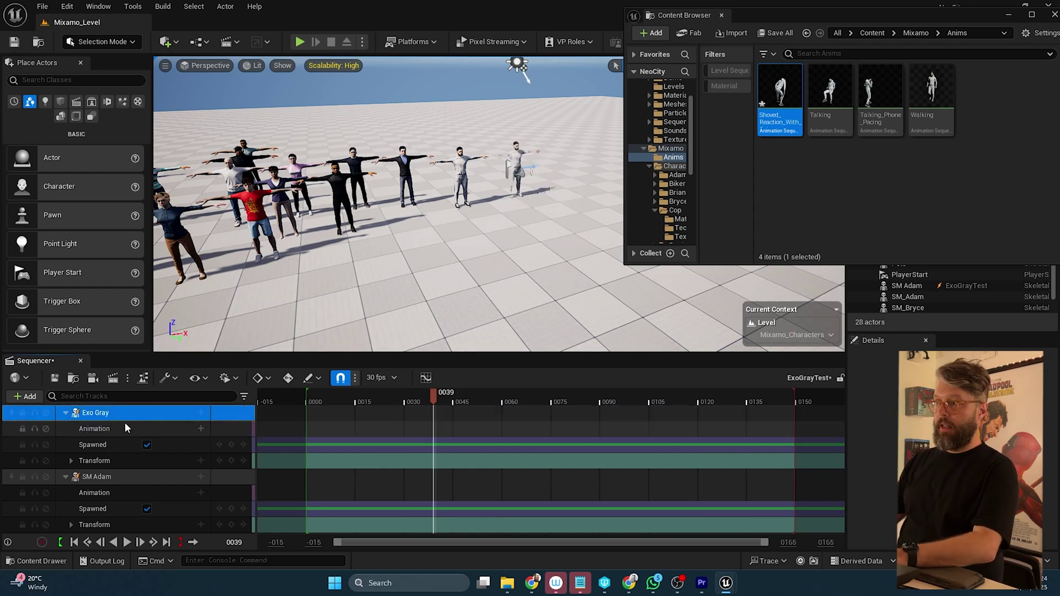
left_click(111, 475)
left_click(115, 416)
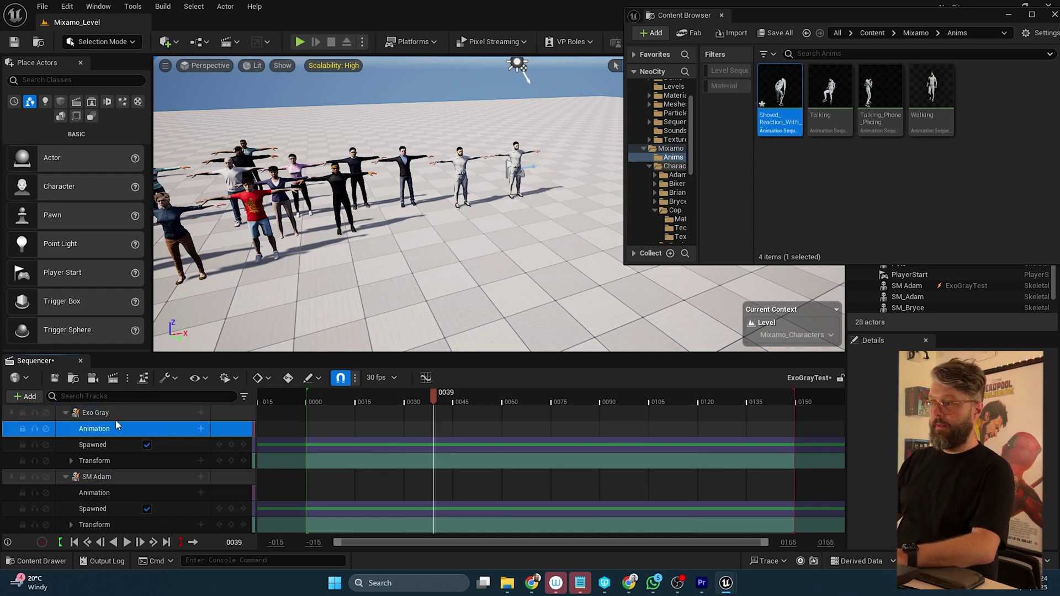
key("Delete")
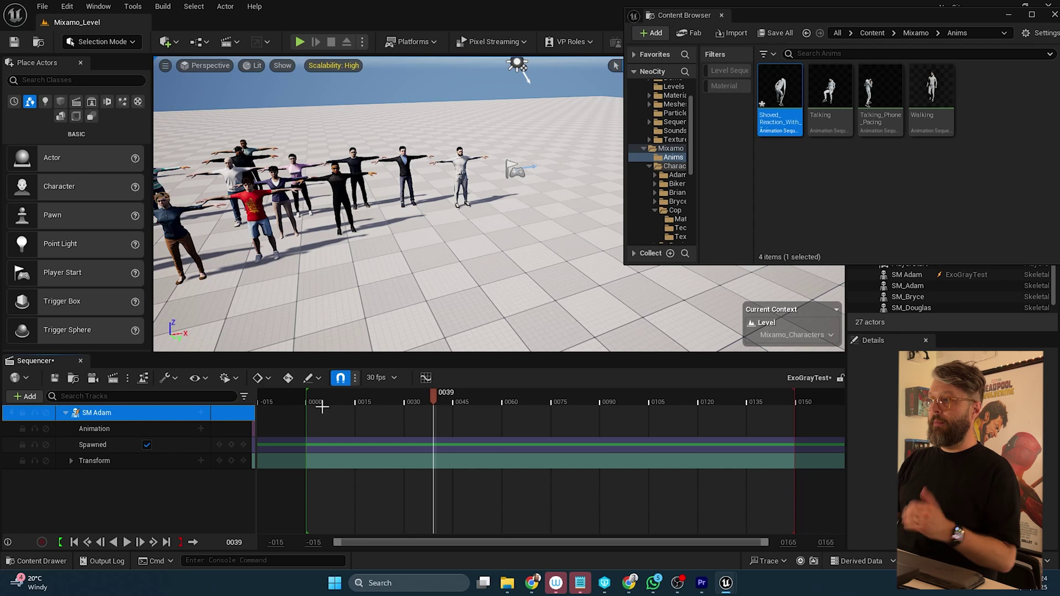
left_click(199, 429)
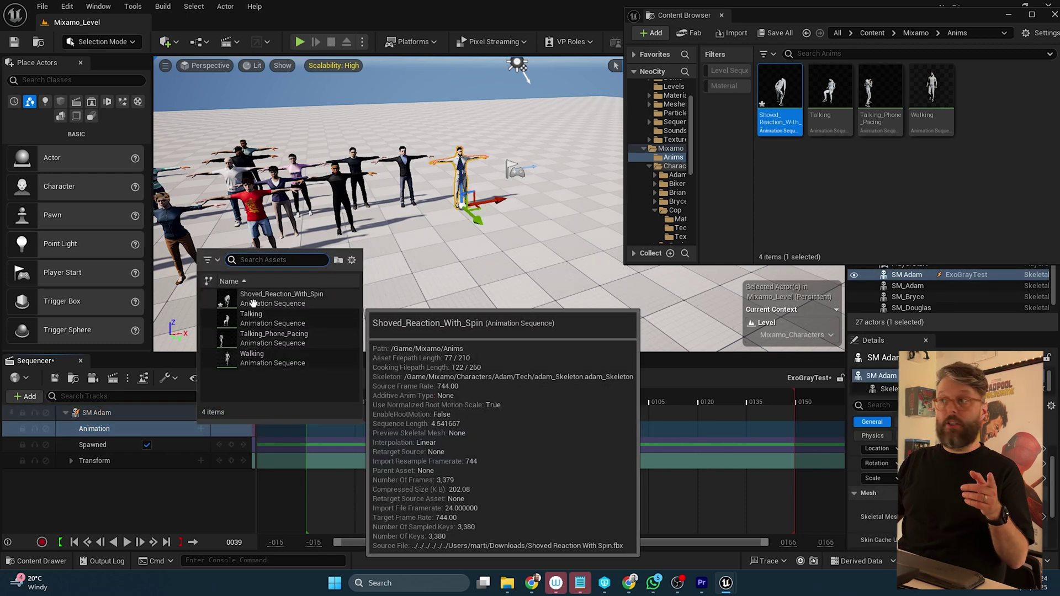
left_click(126, 502)
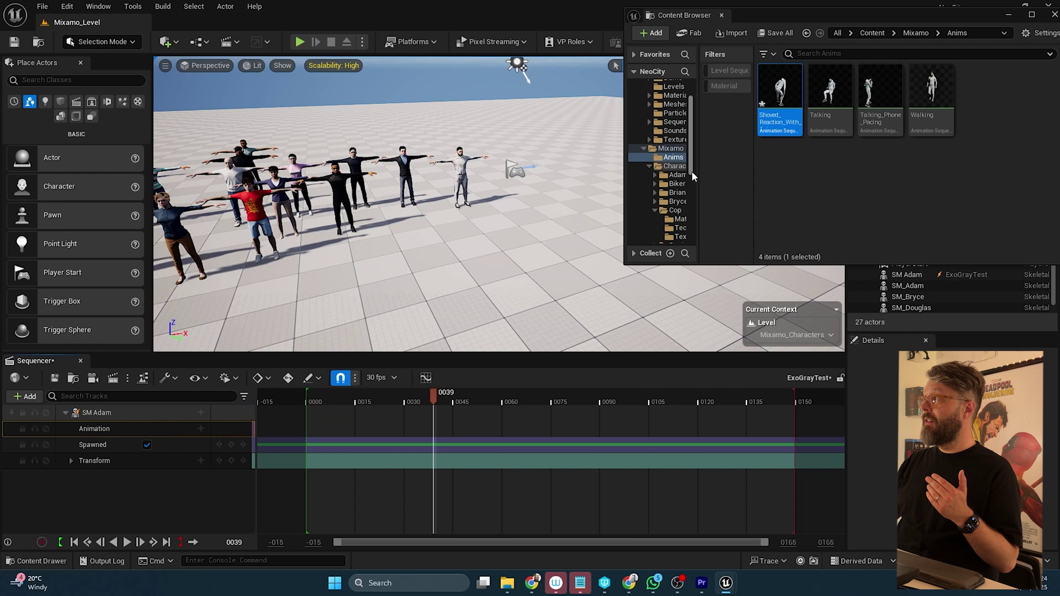
Add the leonard skeletal mesh to the sequence and review the animations available for it.
left_click_drag(692, 172, 693, 222)
left_click(677, 205)
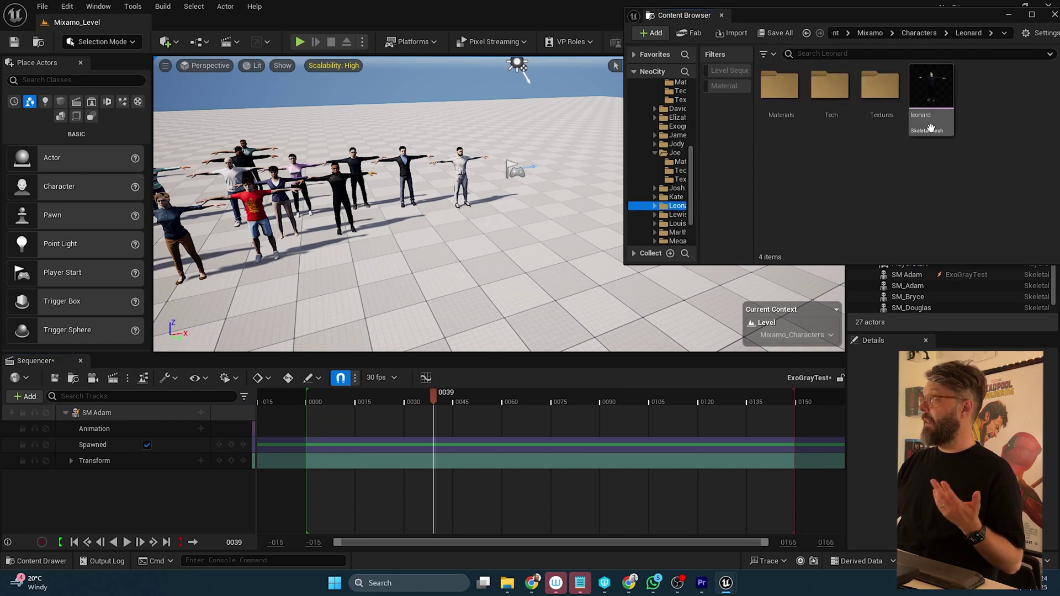
left_click_drag(931, 128, 129, 494)
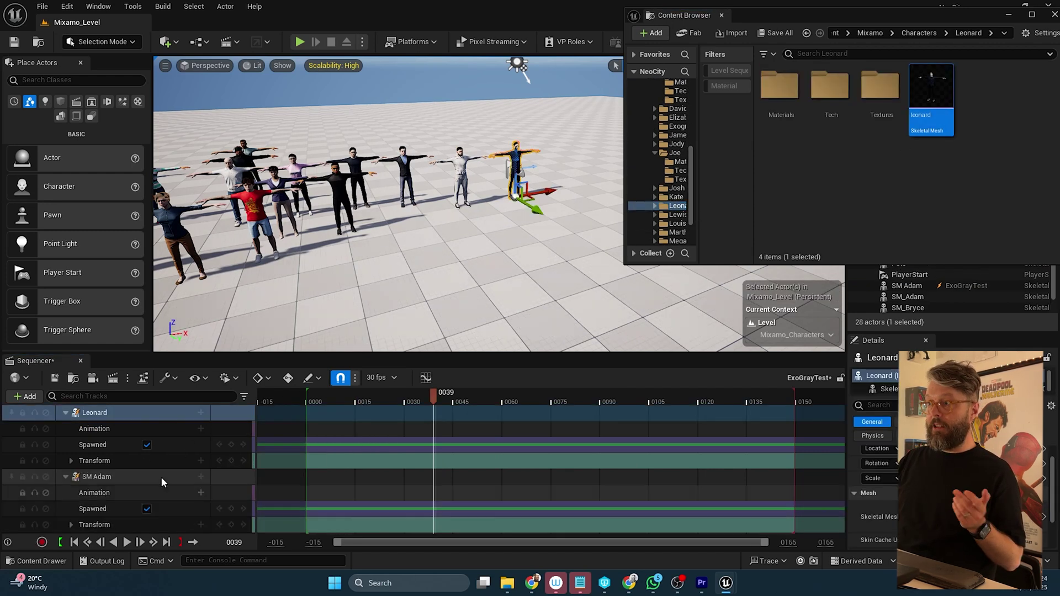
left_click(206, 431)
left_click(202, 431)
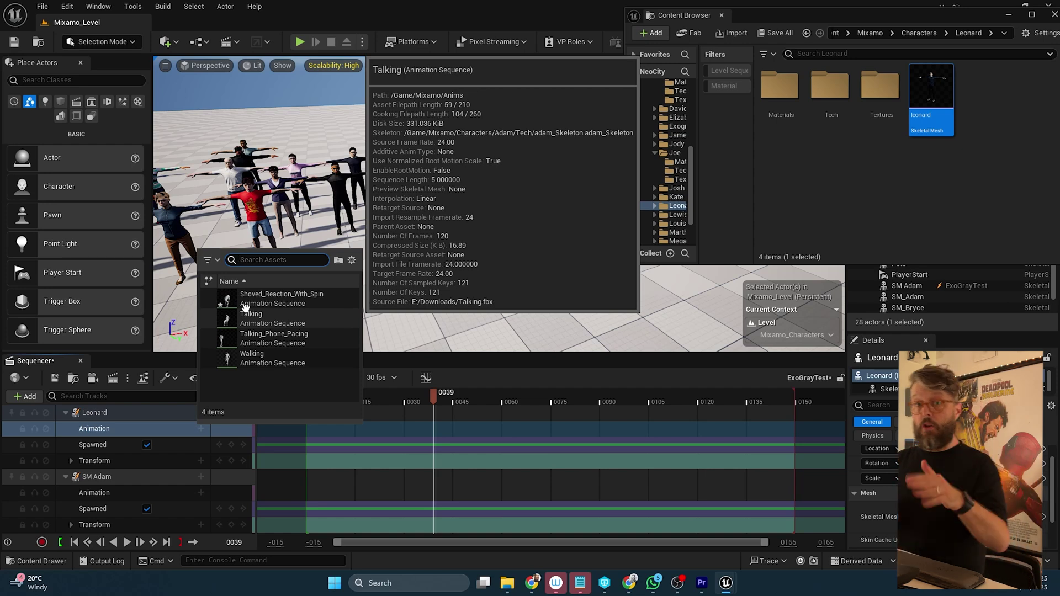
Switch to Mixamo in the browser, search the characters for "adam" and select the Adam character.
left_click(529, 587)
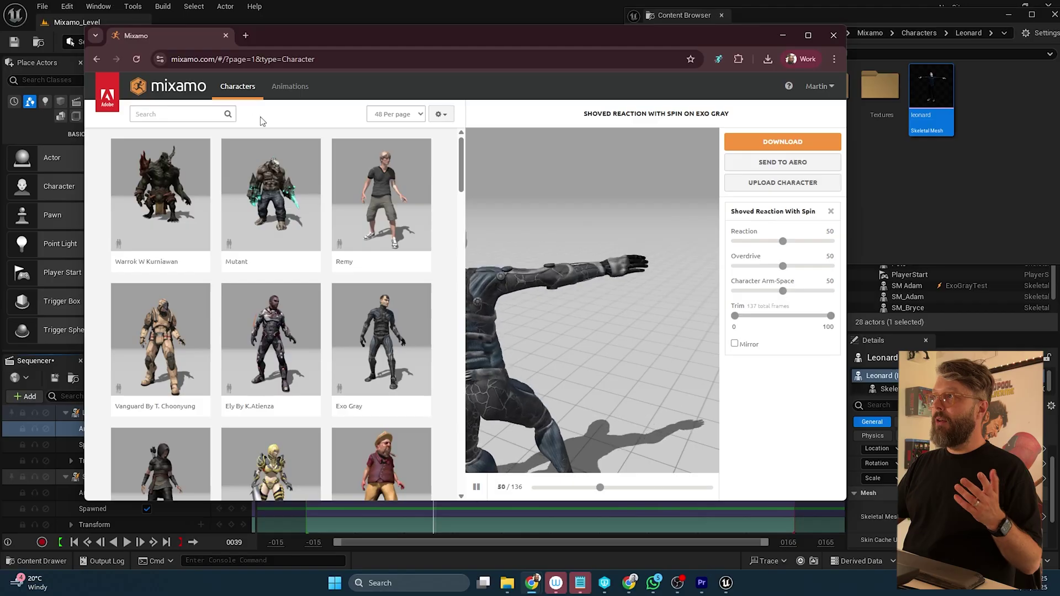
left_click(206, 113)
type("adam")
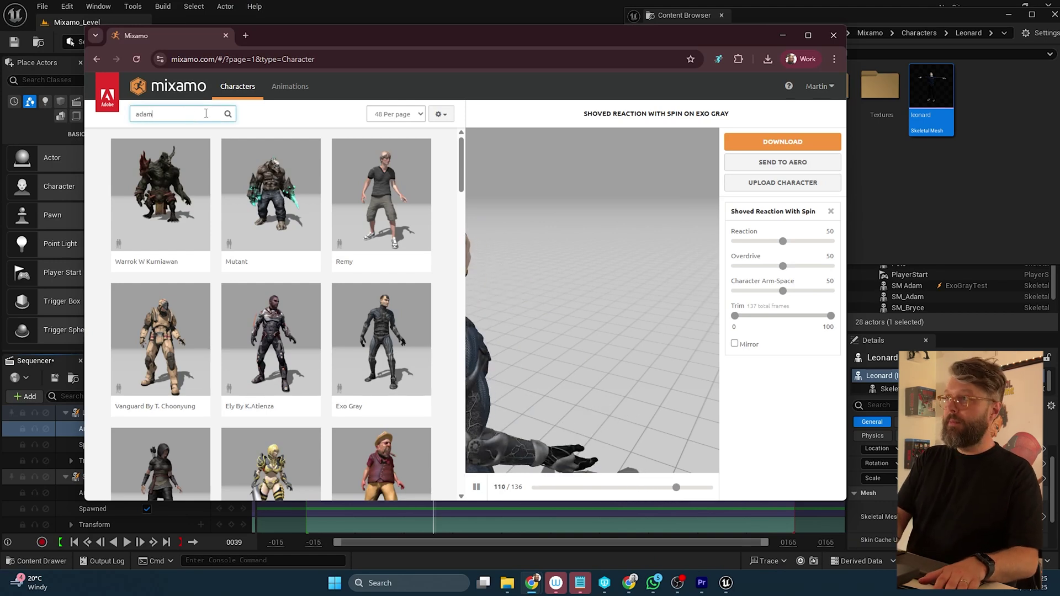
key("Return")
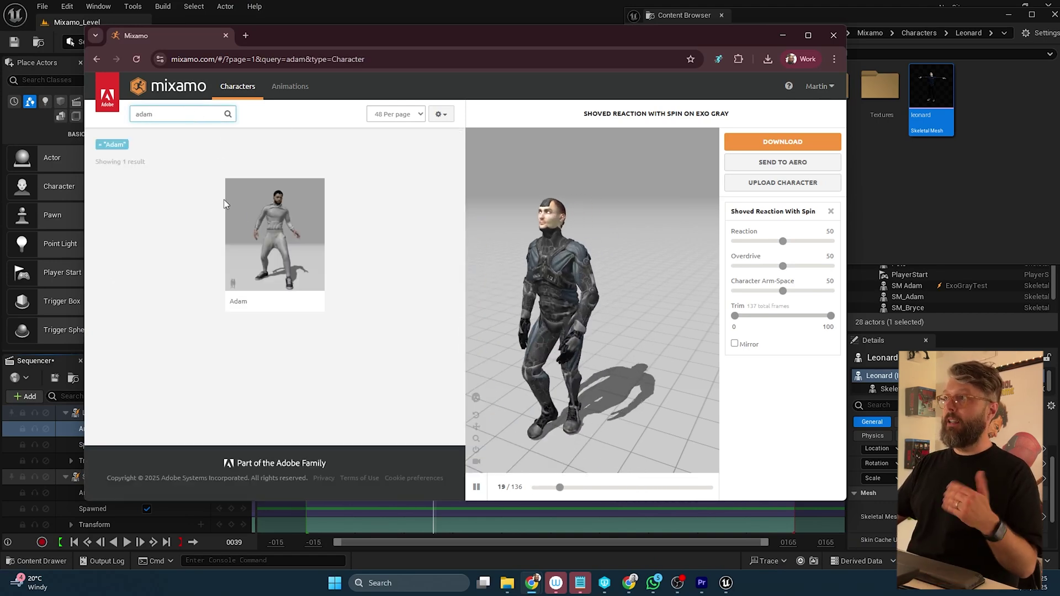
left_click(255, 228)
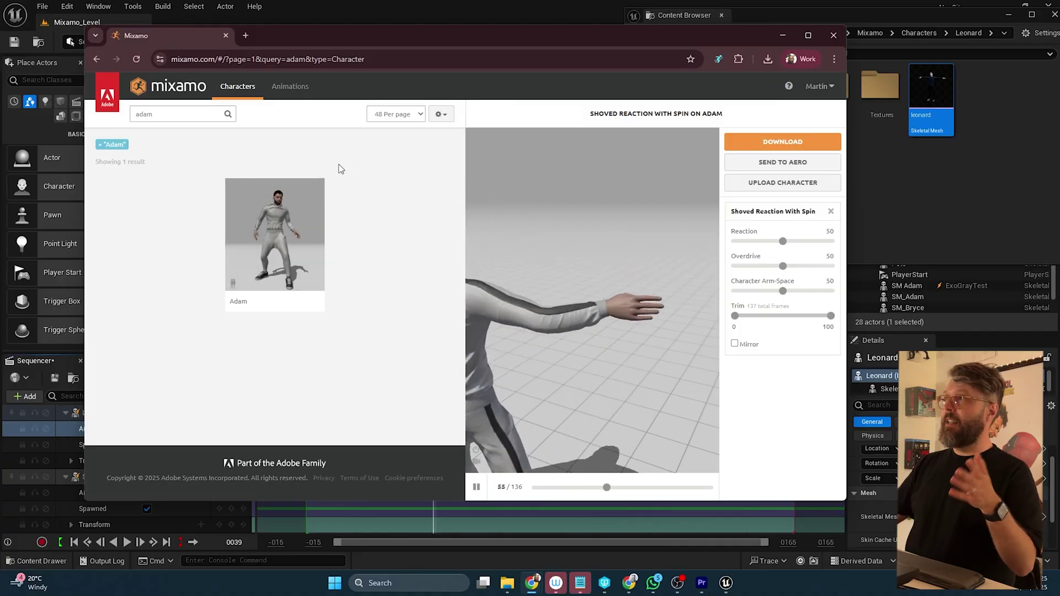
Search the Mixamo animations for "idle" and download an Idle animation for Adam as FBX Binary, without skin, at 24 fps.
left_click(290, 87)
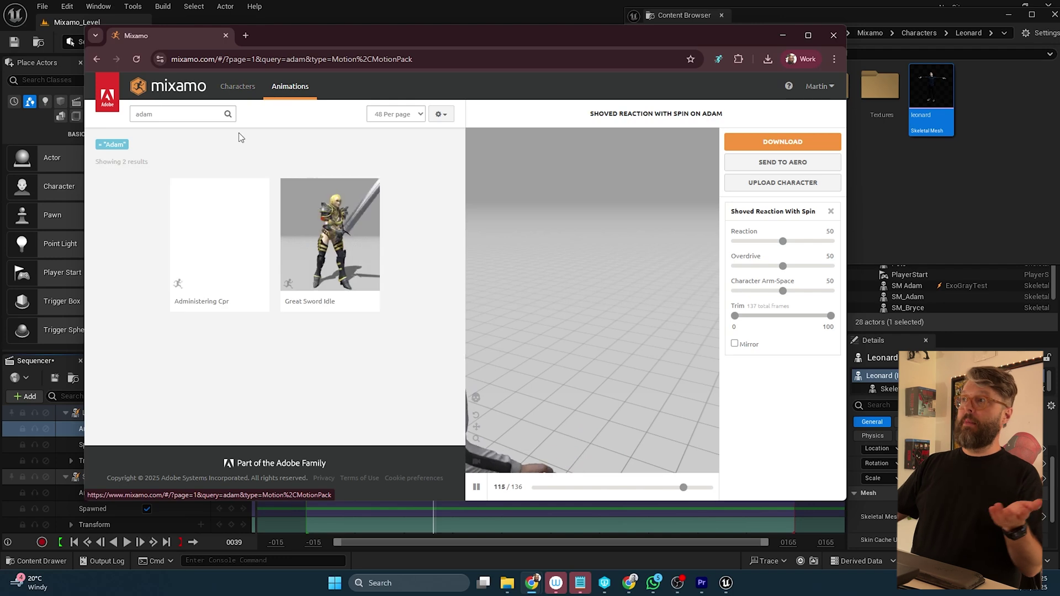
left_click(99, 146)
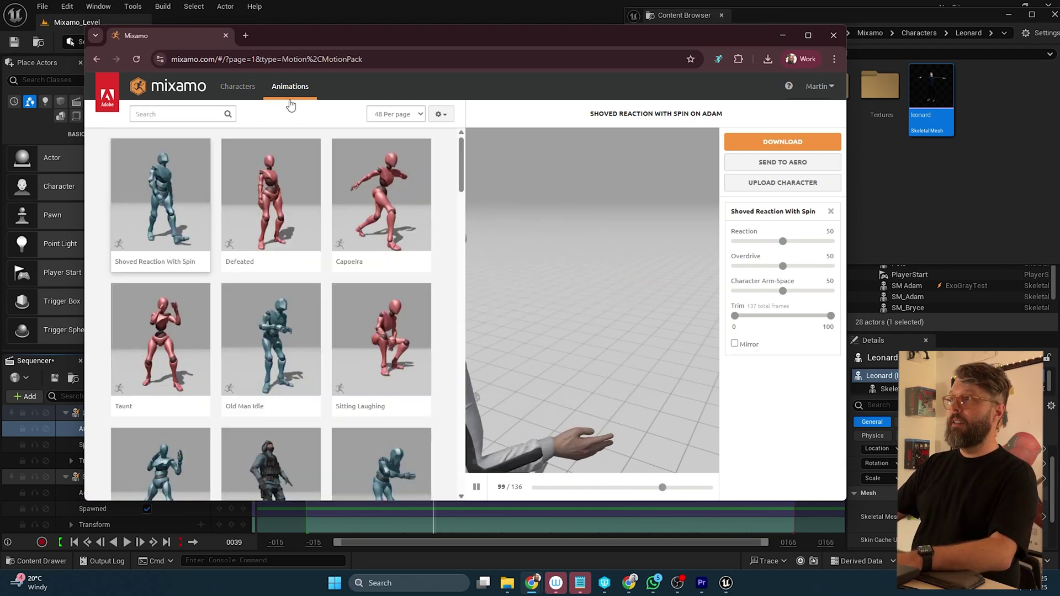
left_click(188, 114)
type("id")
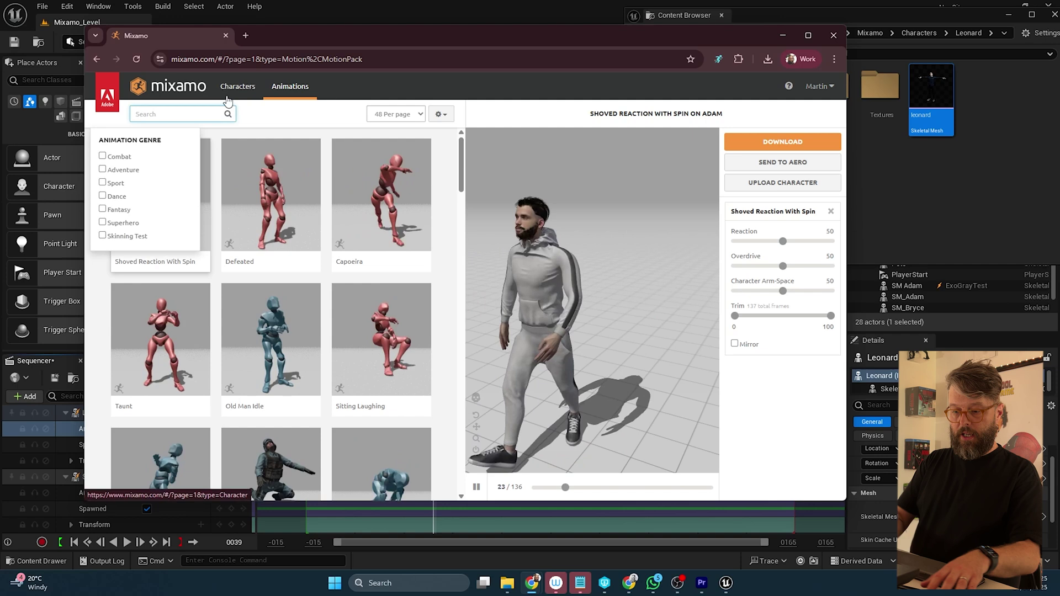
type("le")
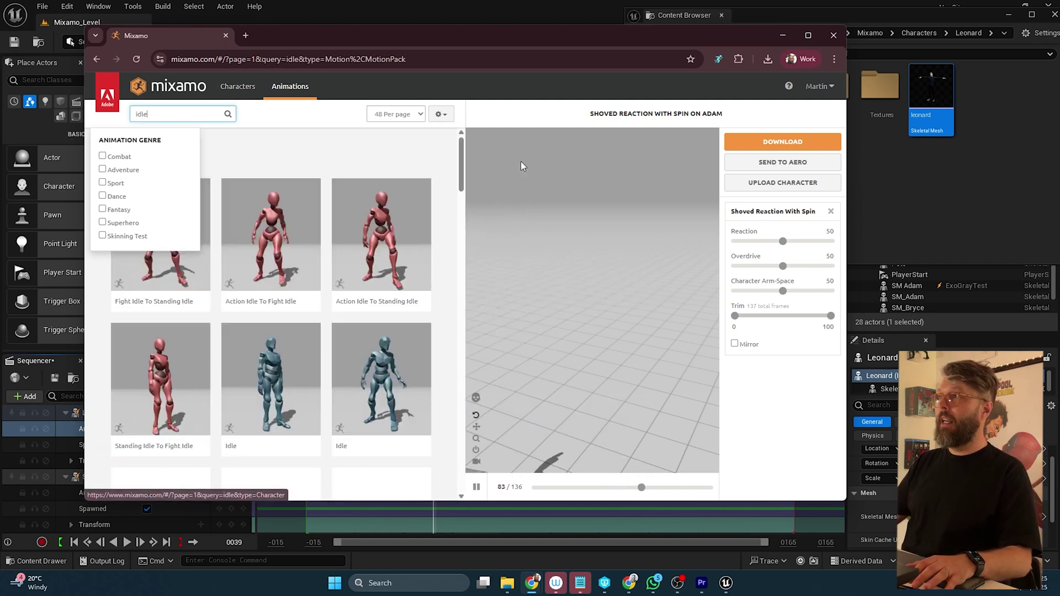
left_click(274, 343)
left_click(778, 142)
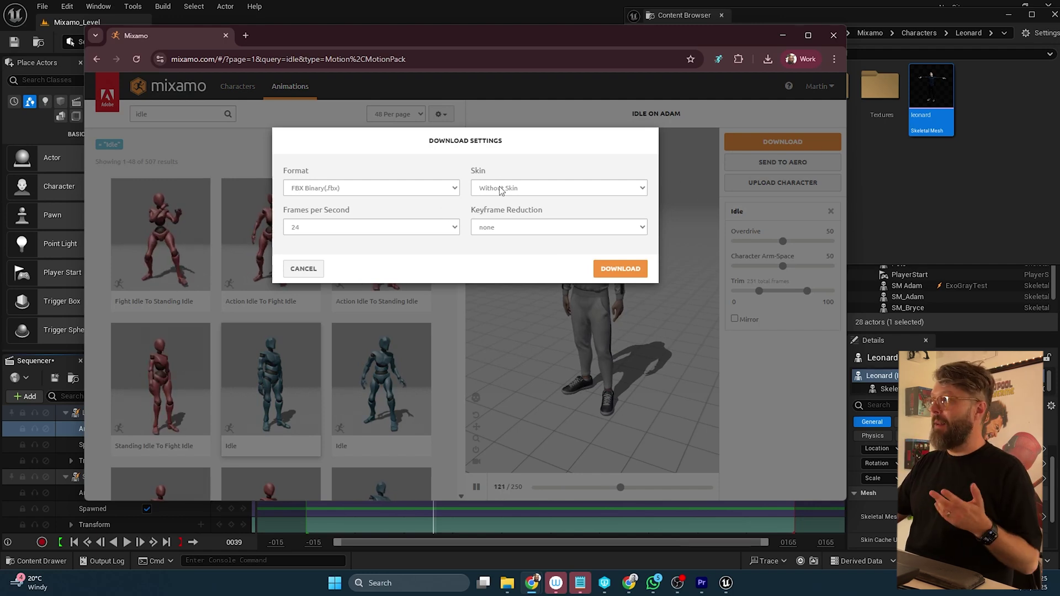
left_click(603, 270)
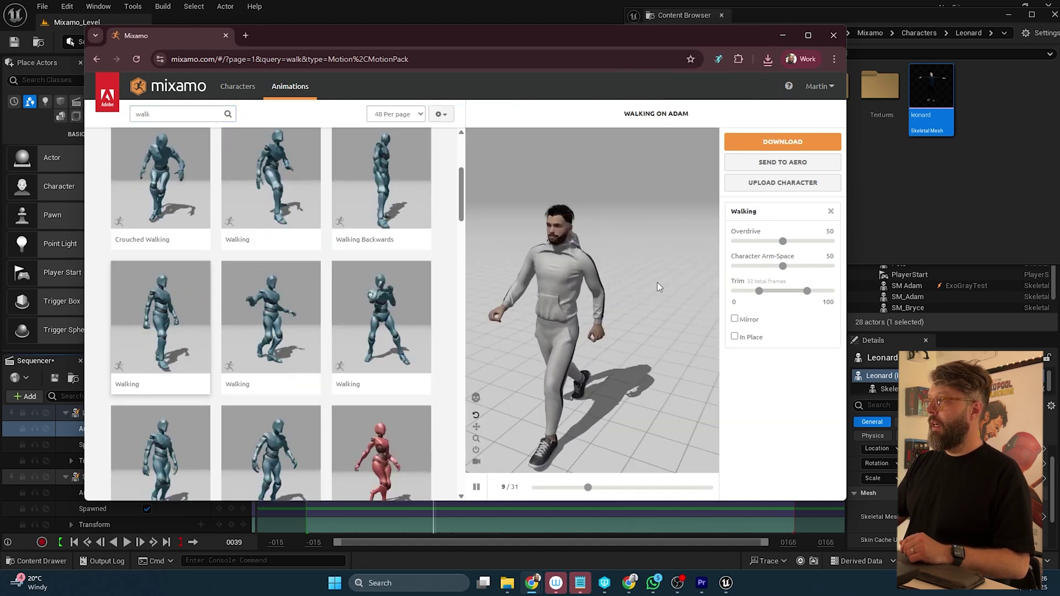
Set the Walking animation on Adam to In Place and download it.
left_click(734, 337)
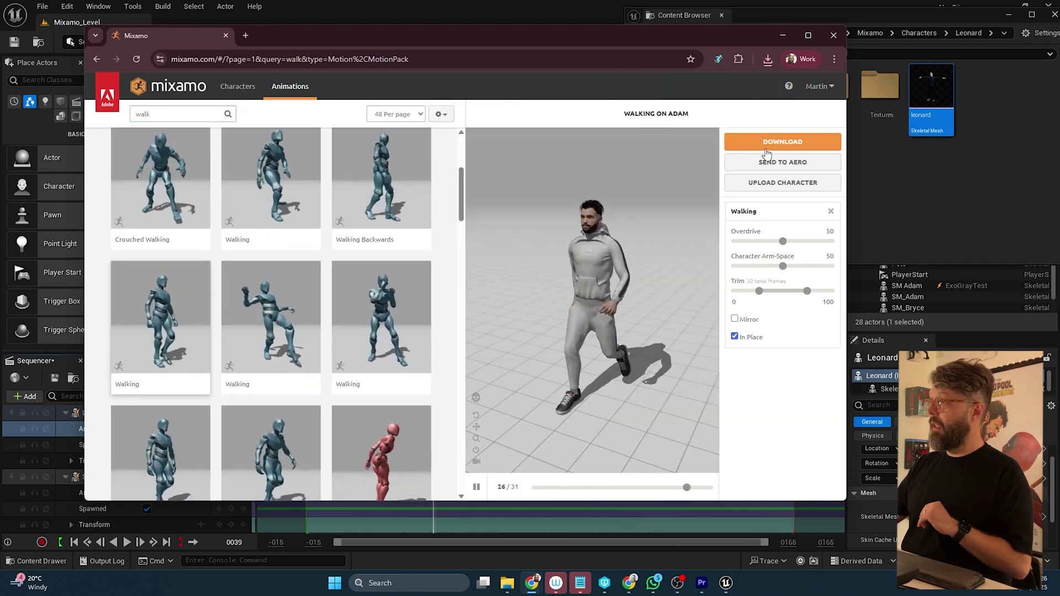
left_click(782, 142)
Search the animations for "look" and download the Looking Around animation for Adam.
double_click(142, 113)
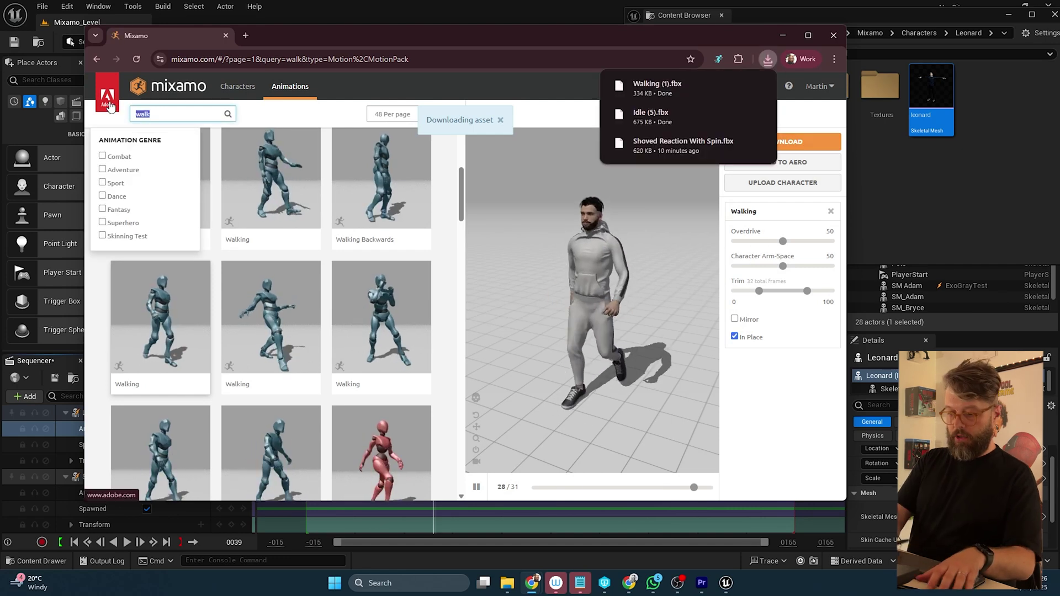
key("BackSpace")
type("look")
key("Return")
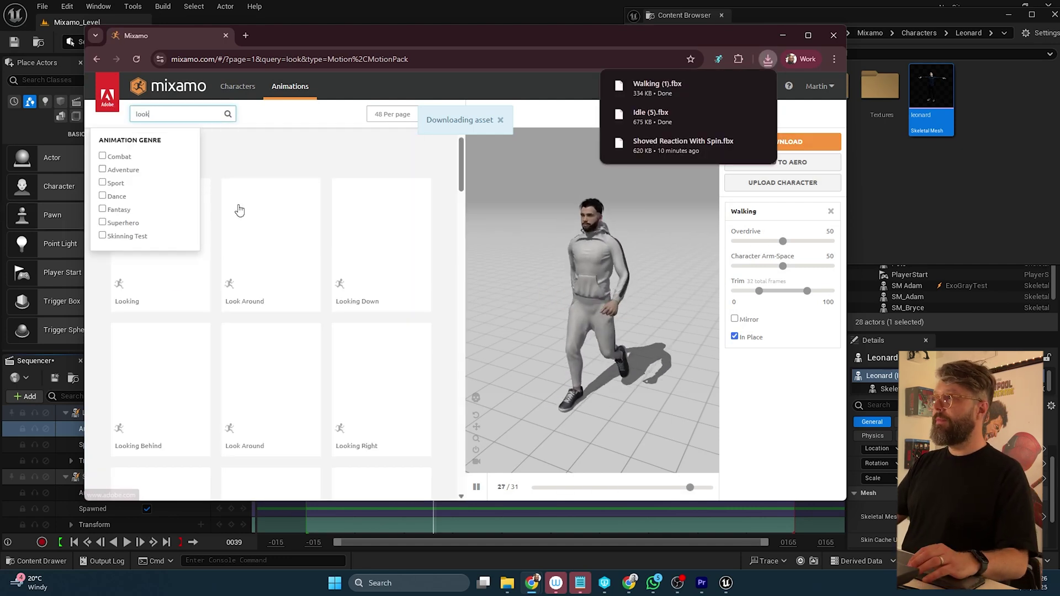
scroll(448, 240, "down", 3)
scroll(431, 257, "down", 1)
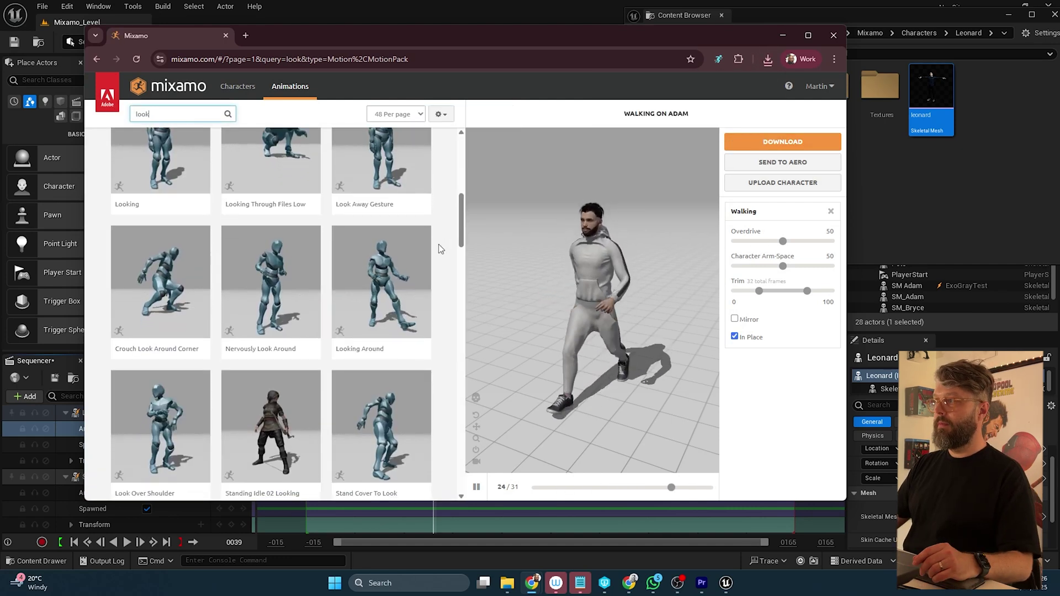
left_click(394, 278)
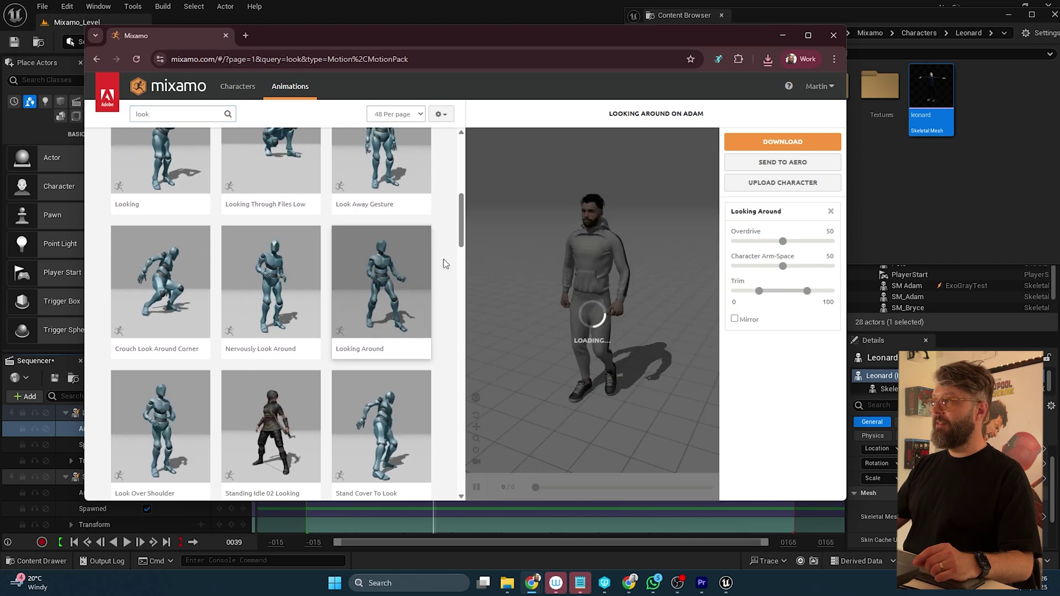
left_click(782, 141)
left_click(619, 267)
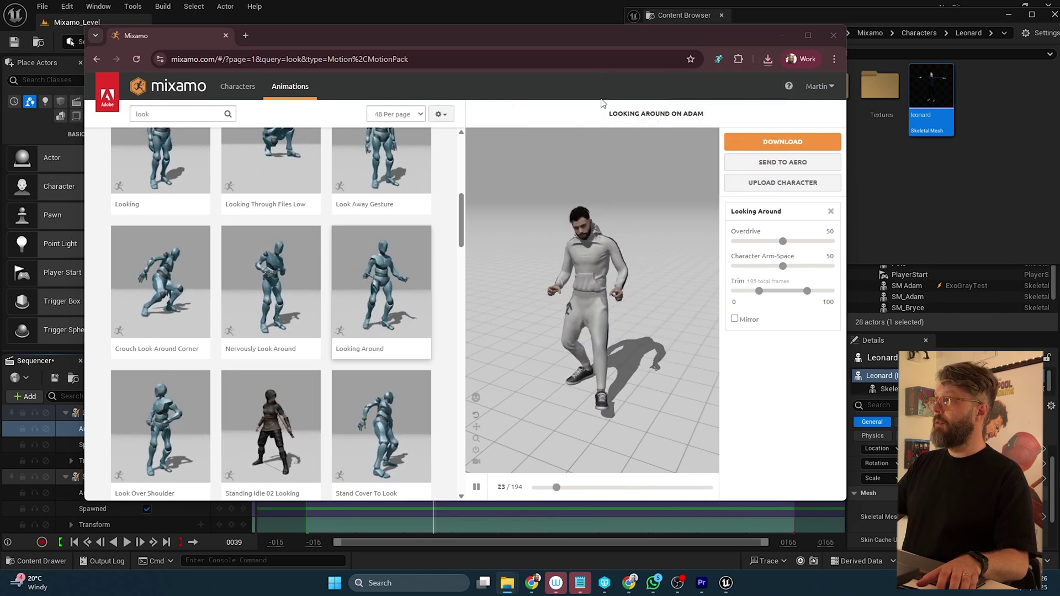
Switch to Unreal Engine and import the downloaded Idle, Walking and Looking Around FBX animations into Mixamo/Anims, all using adam_Skeleton.
left_click(571, 5)
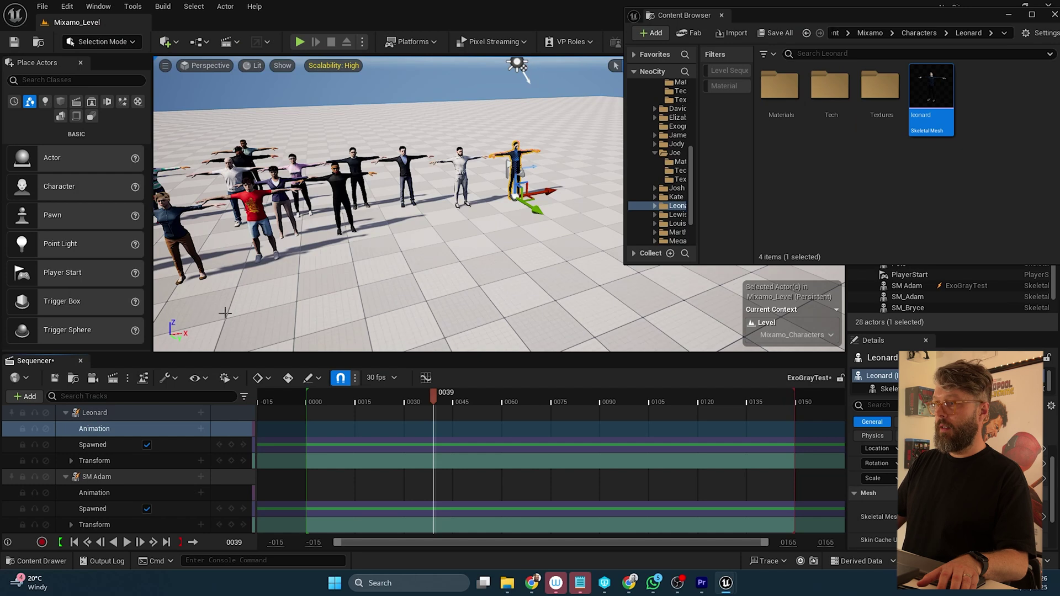
left_click(685, 154)
left_click_drag(690, 154, 692, 106)
left_click(674, 144)
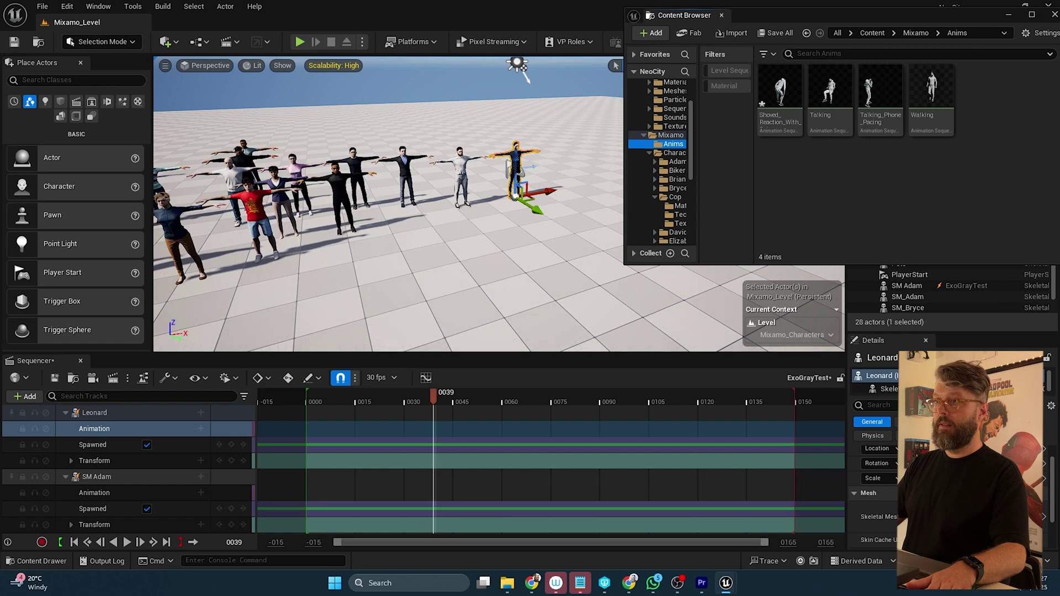
left_click_drag(1, 222, 419, 207)
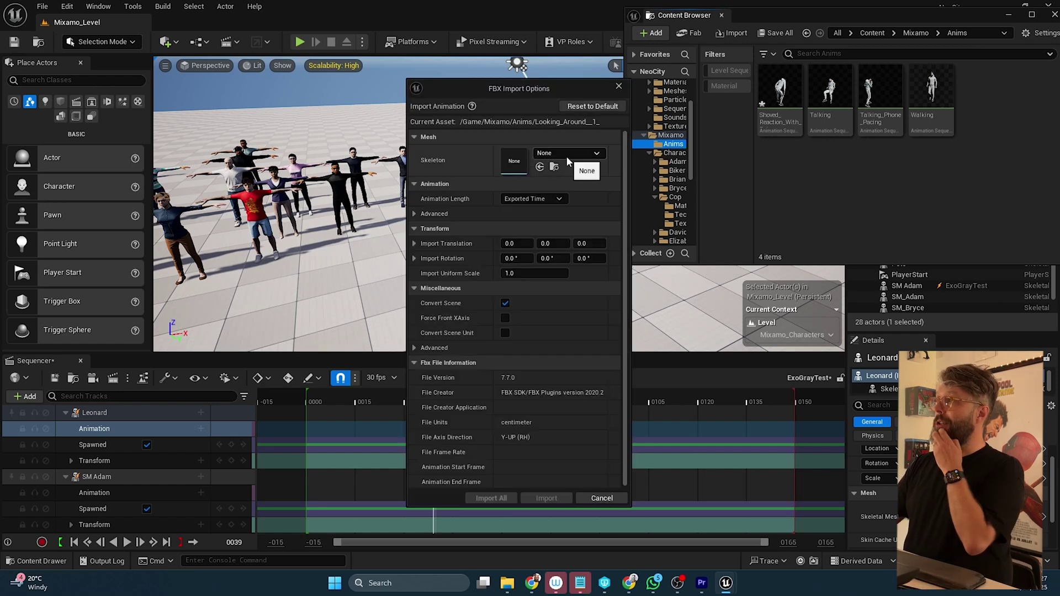
left_click(568, 153)
left_click(596, 267)
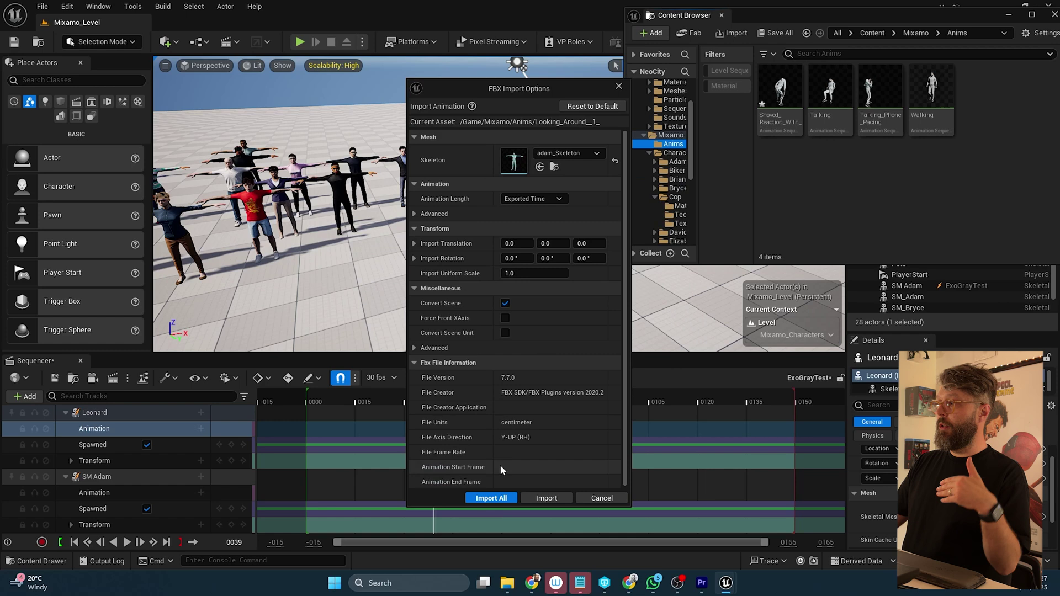
left_click(501, 499)
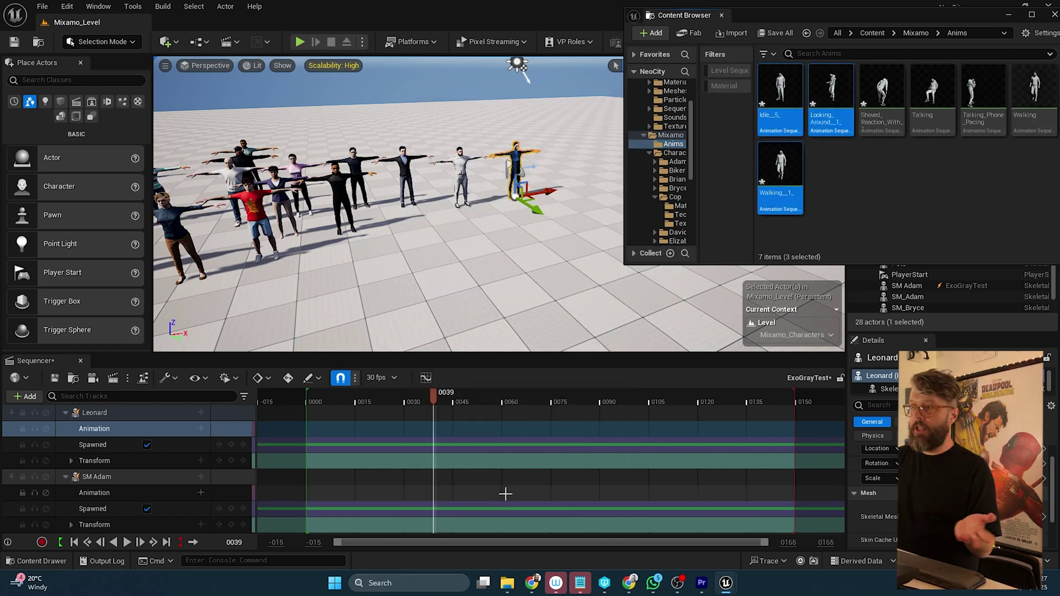
Compare the animation sequences available for the Leonard and SM Adam animation tracks in the Sequencer.
left_click(200, 428)
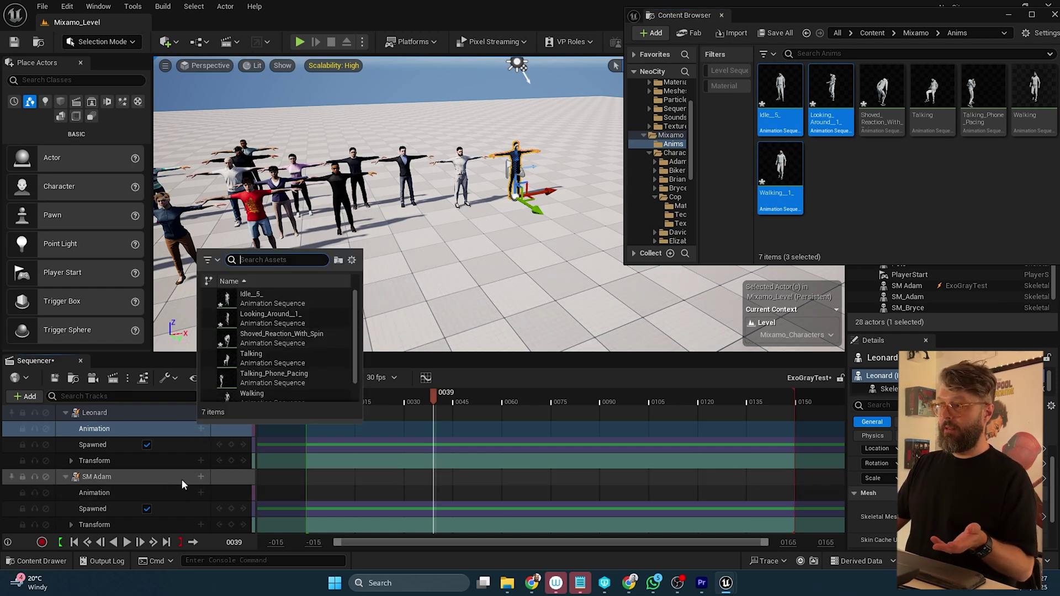
left_click(201, 492)
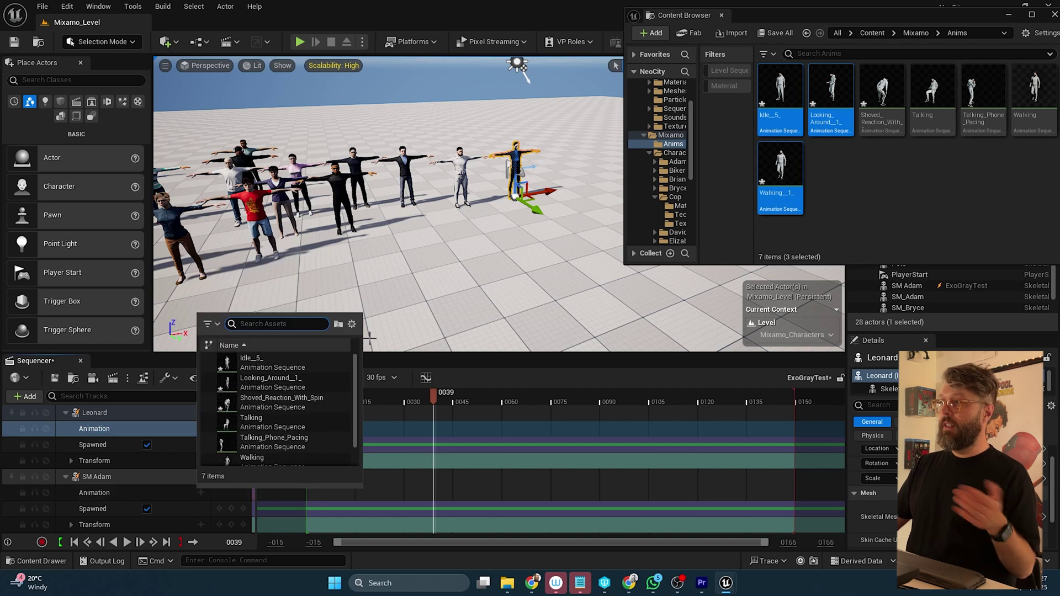
left_click(439, 389)
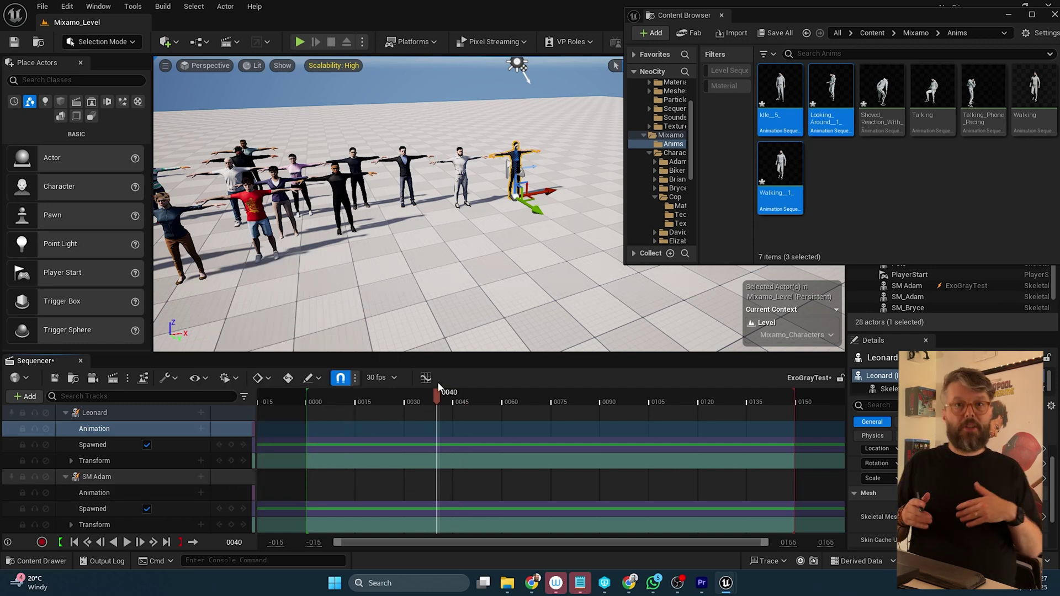